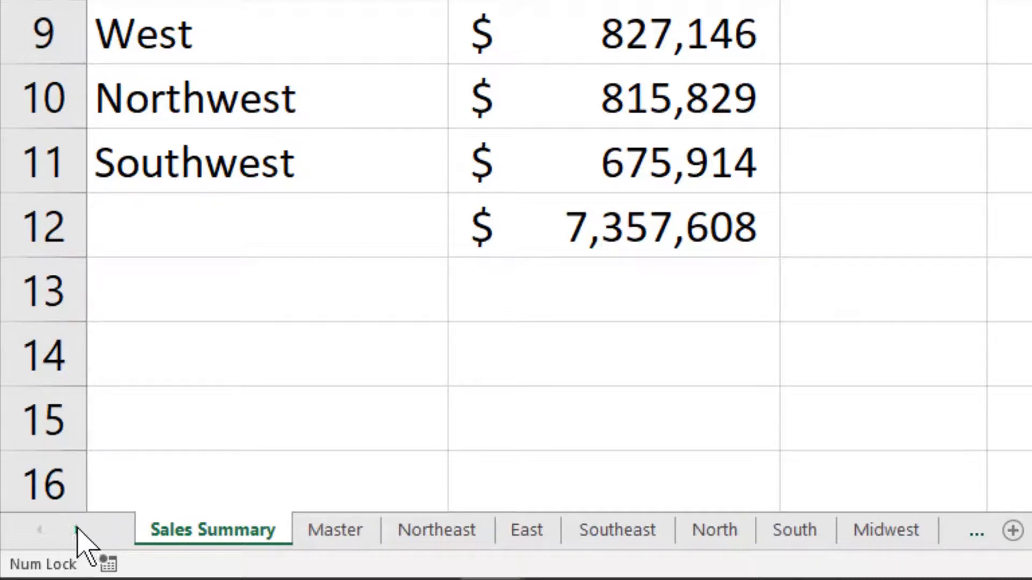
Switch to the Midwest worksheet.
click(76, 529)
click(77, 530)
click(76, 530)
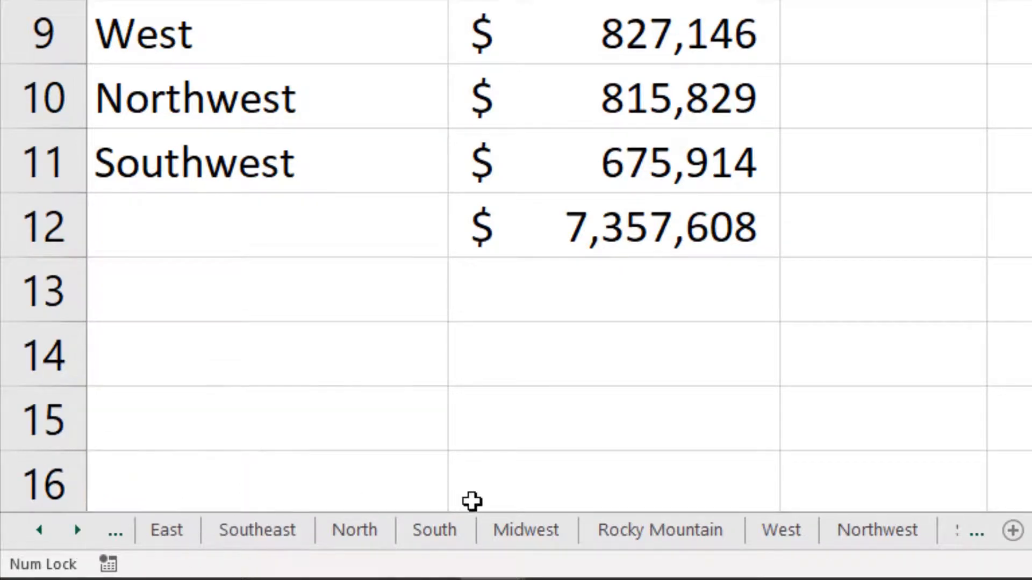
click(536, 530)
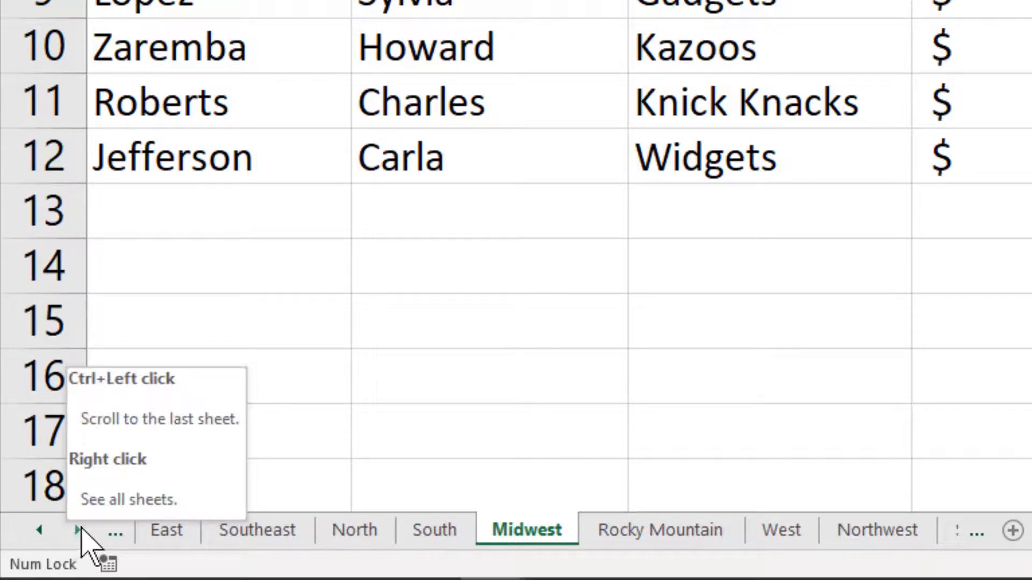
View the Southwest worksheet at the end of the workbook and return to the Sales Summary worksheet.
click(78, 531)
click(78, 530)
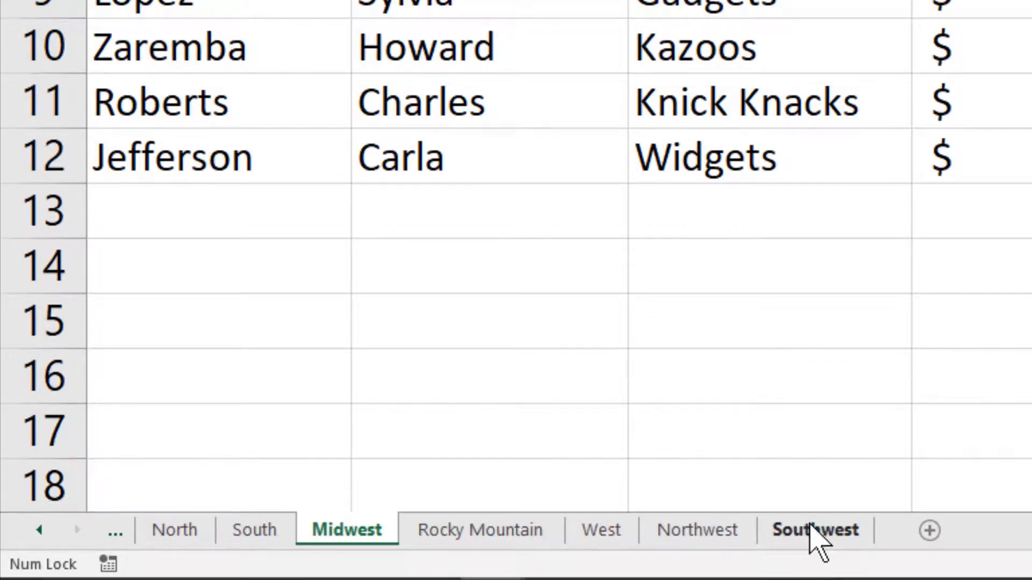
click(812, 530)
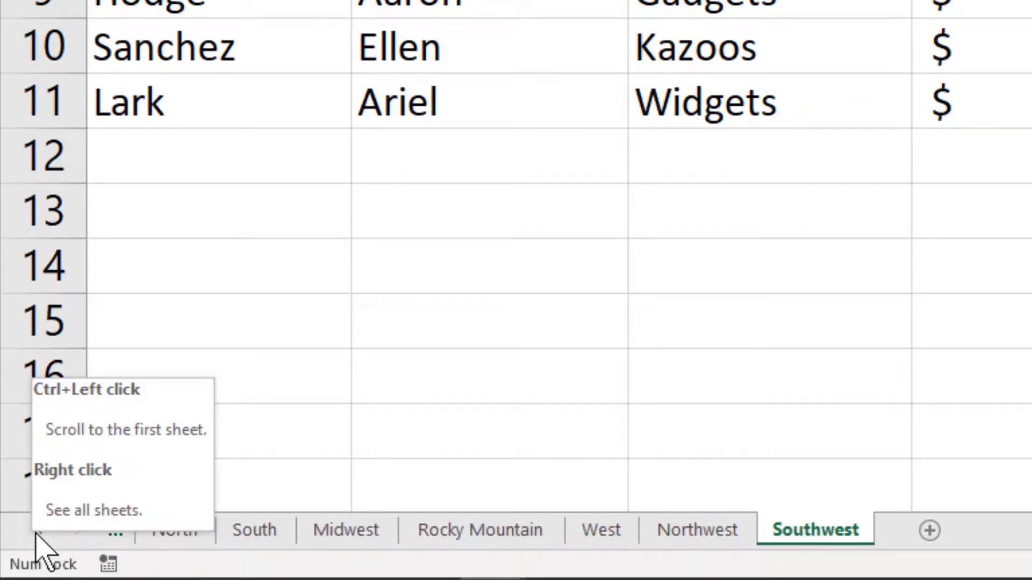
ctrl+click(36, 535)
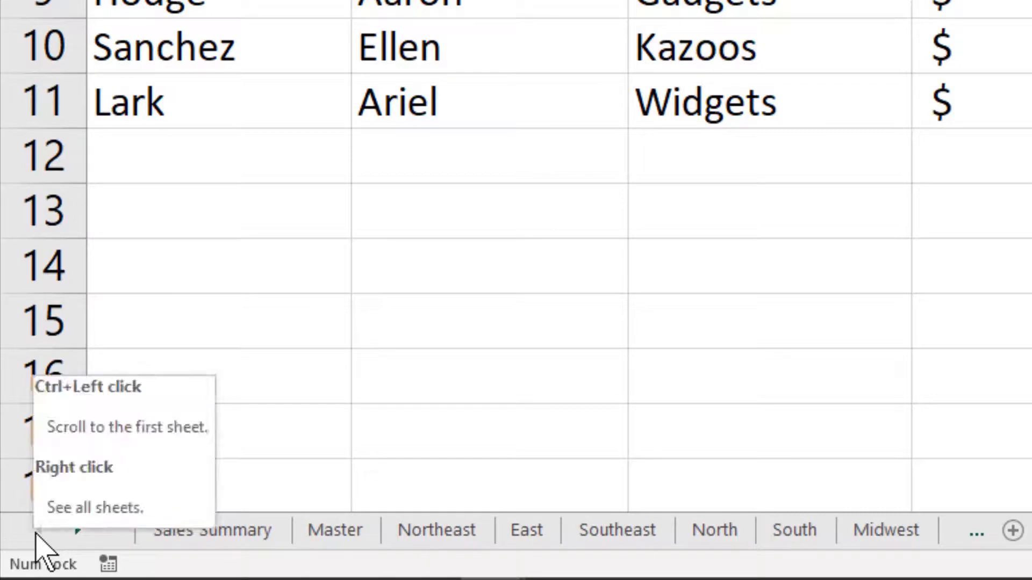
click(165, 529)
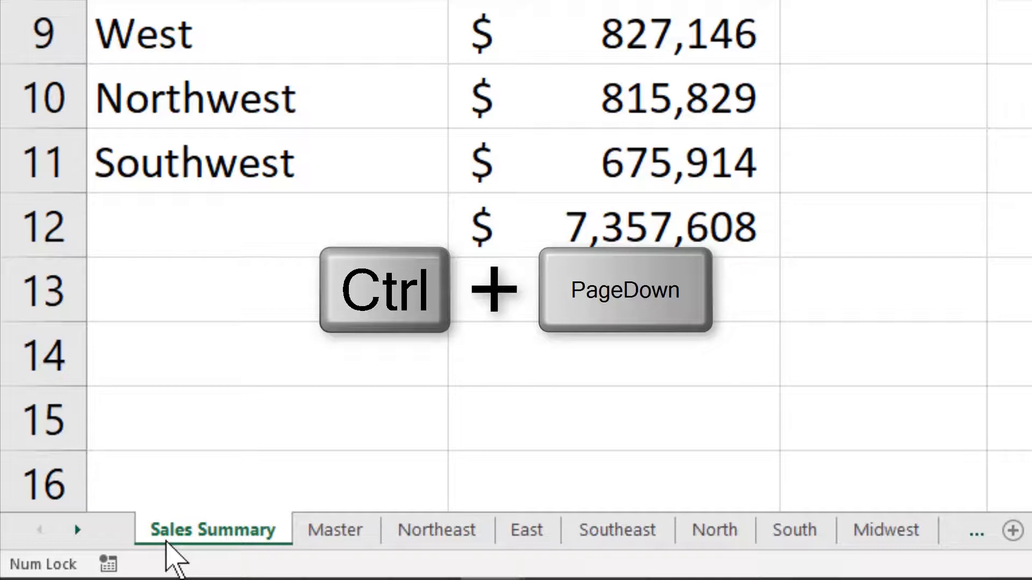
Step forward one worksheet at a time from Sales Summary to Southeast and back to Northeast.
key(ctrl+Page_Down)
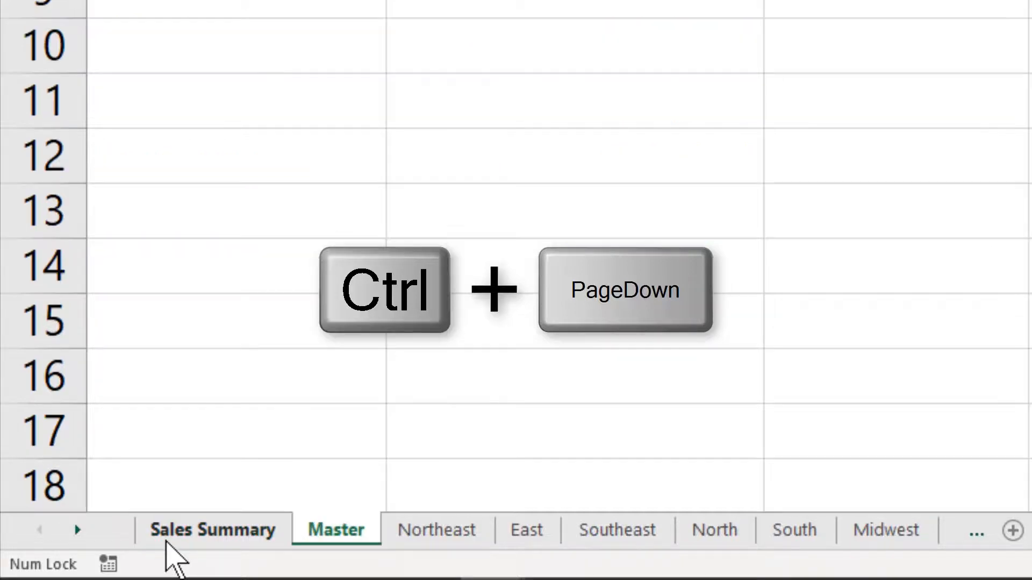
key(ctrl+Page_Down)
key(ctrl+Page_Down)
key(ctrl+Page_Down)
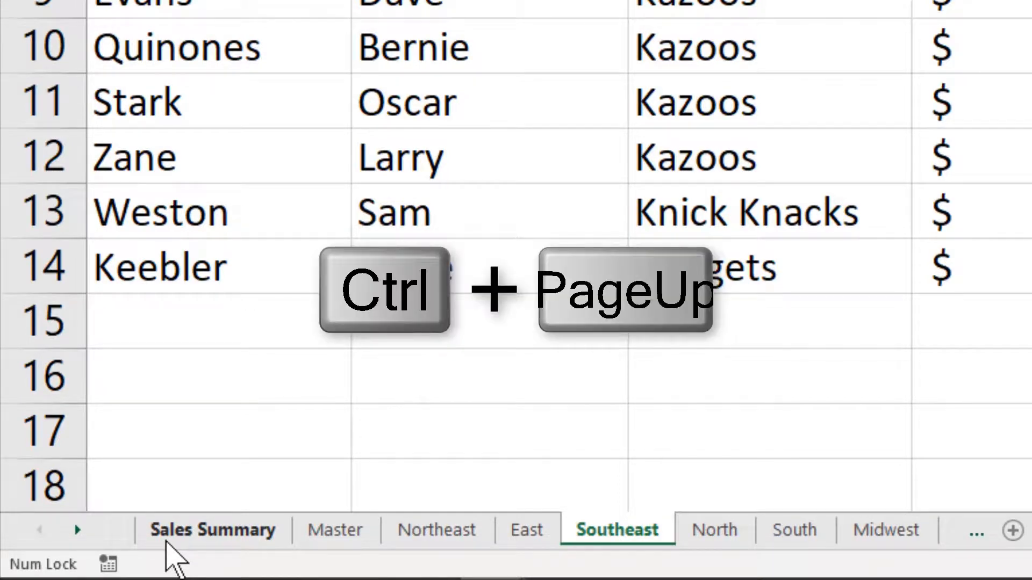
key(ctrl+Page_Up)
key(ctrl+Page_Up)
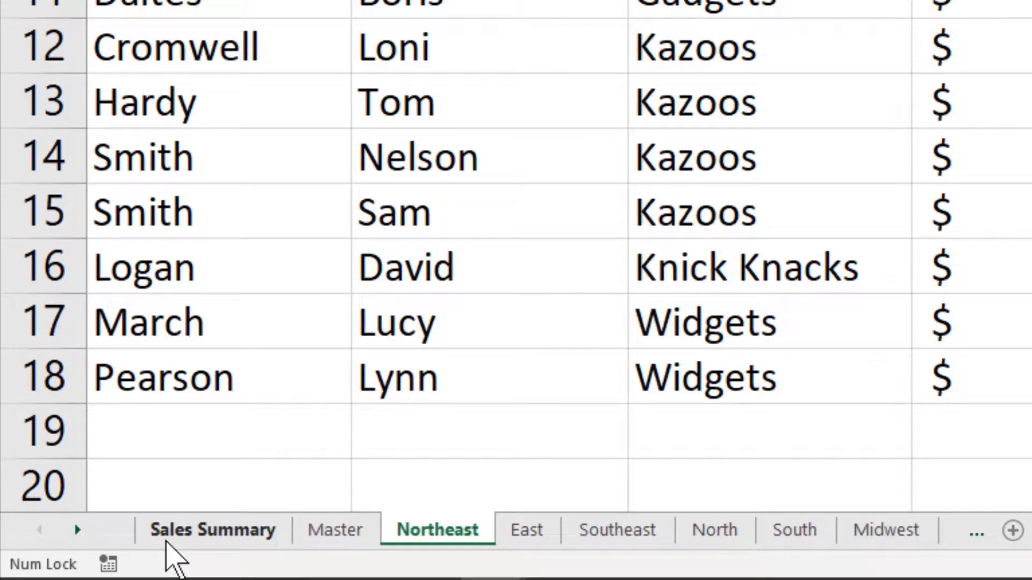
Activate the Northwest worksheet from the list of all sheets.
right_click(65, 533)
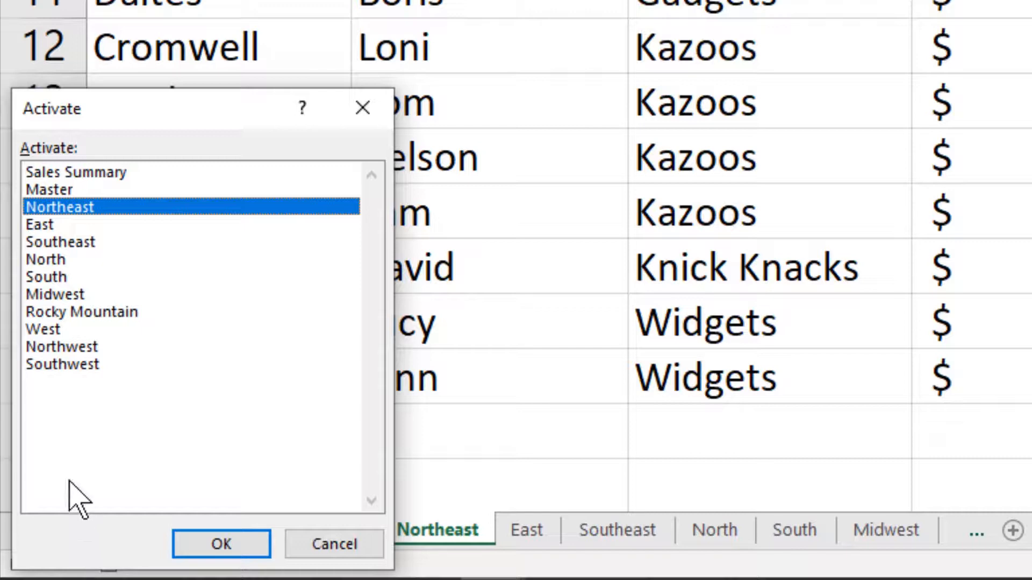
click(65, 347)
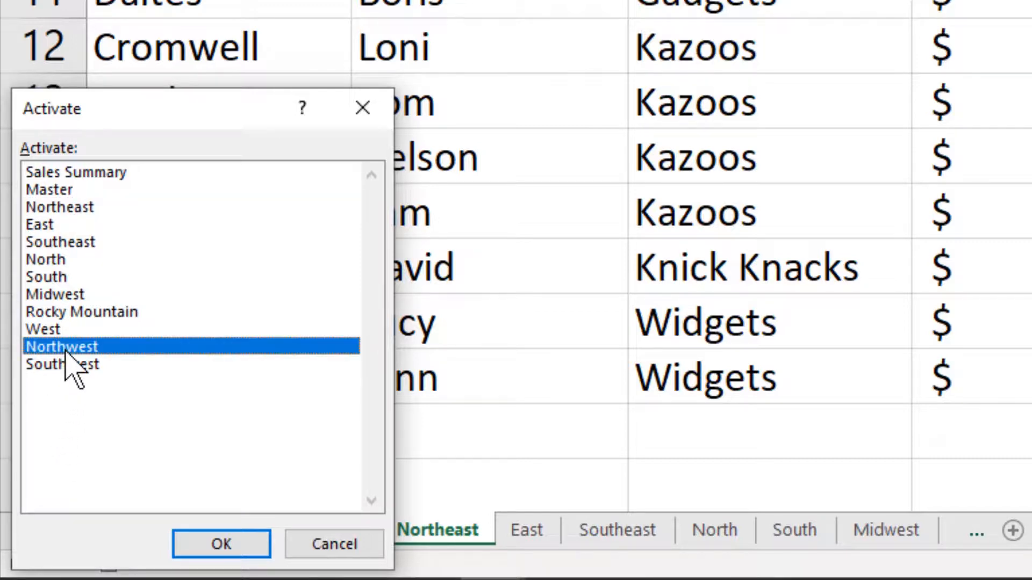
click(230, 541)
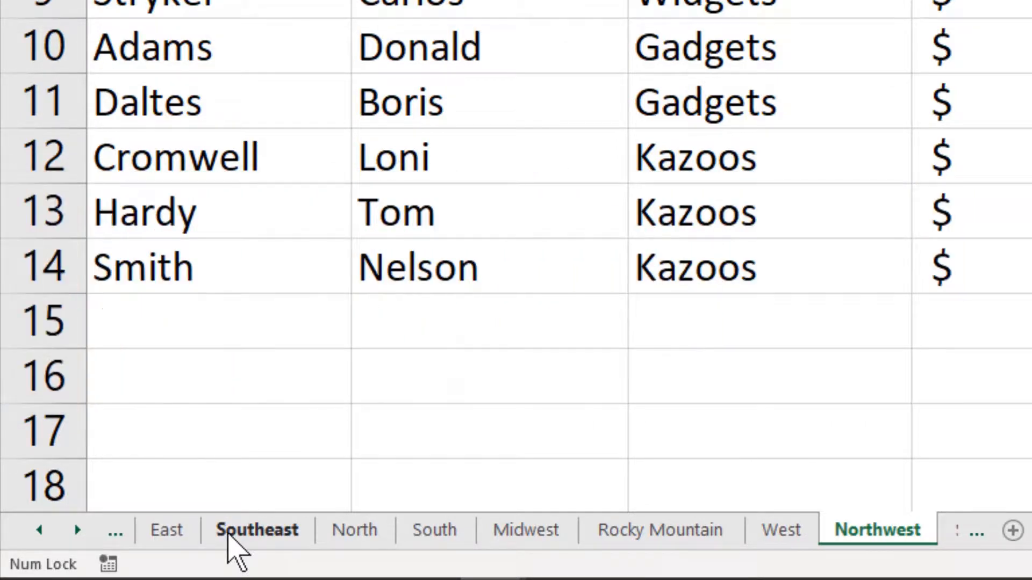
Insert a blank worksheet directly before the Southeast worksheet.
right_click(228, 533)
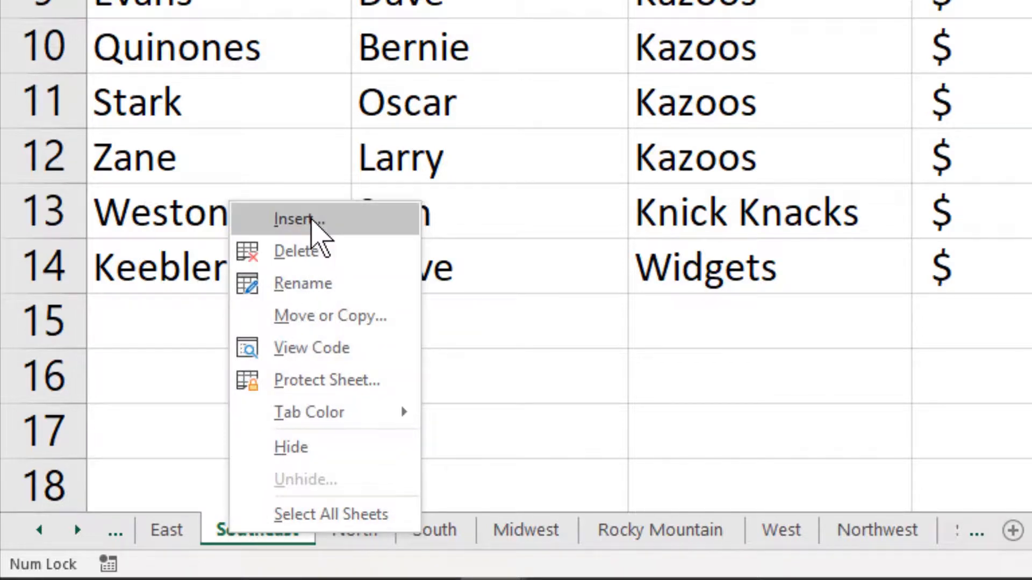
click(313, 220)
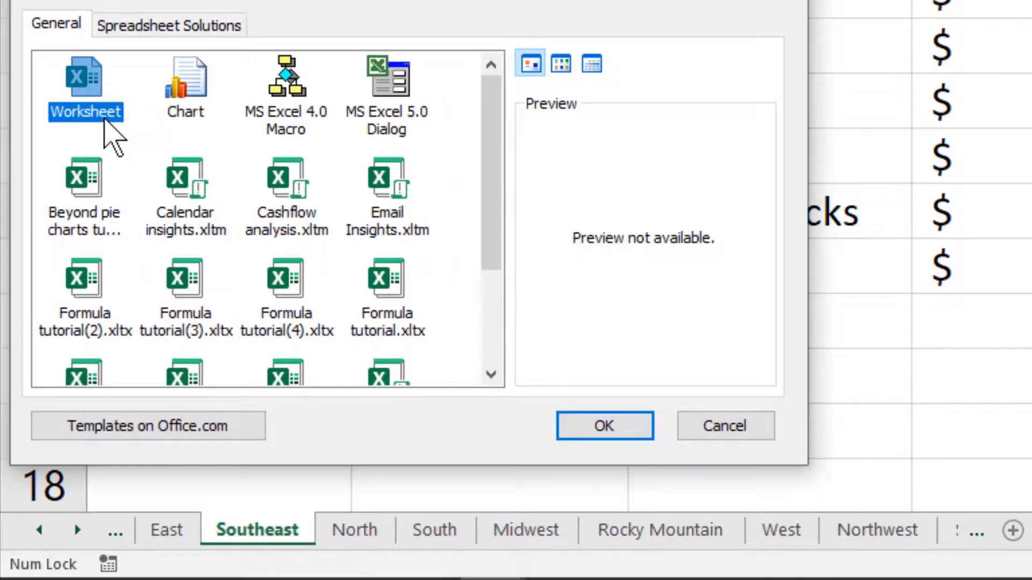
click(601, 430)
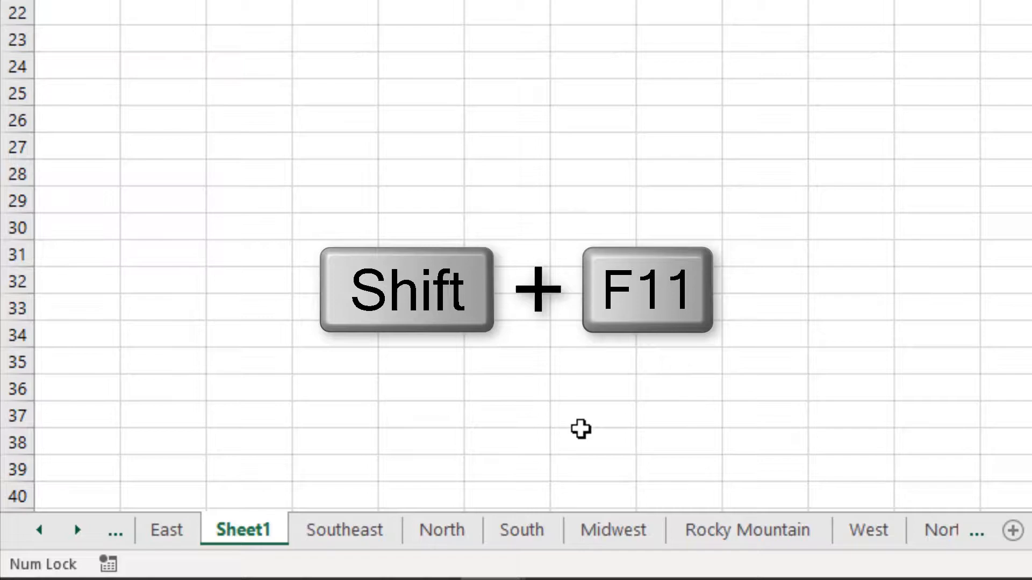
Insert three more blank worksheets between the East worksheet and Sheet1.
key(shift+F11)
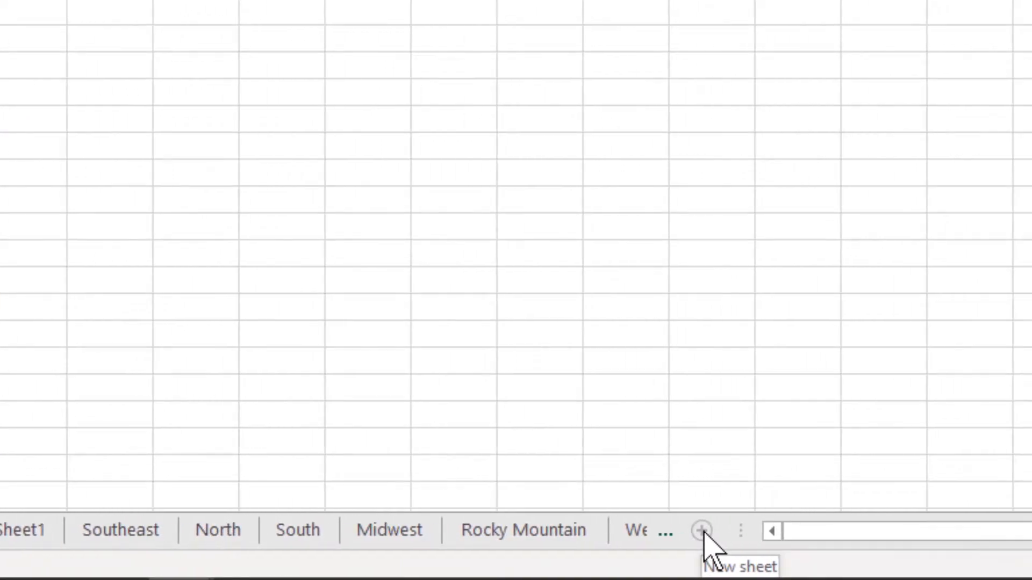
click(701, 531)
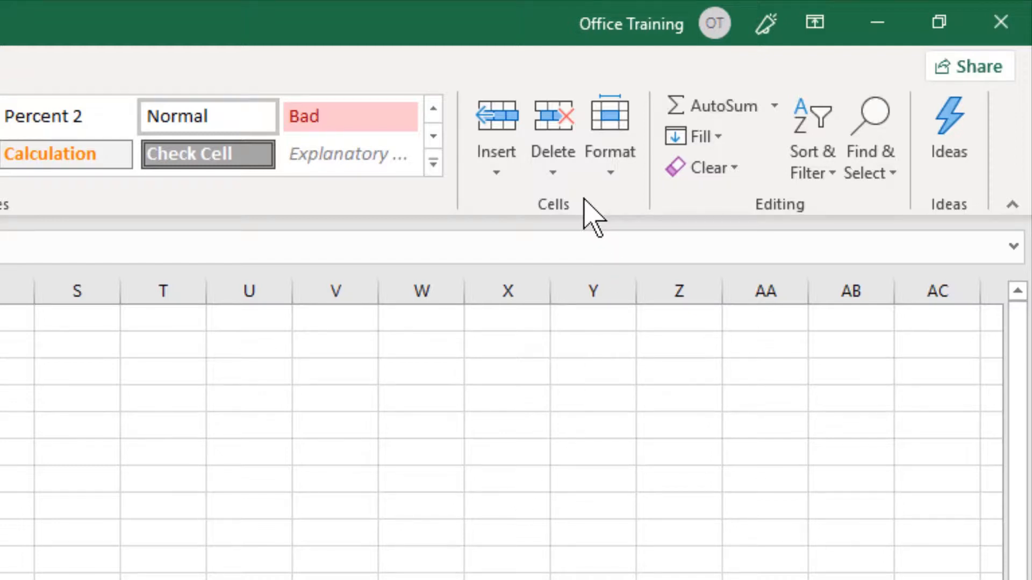
click(497, 171)
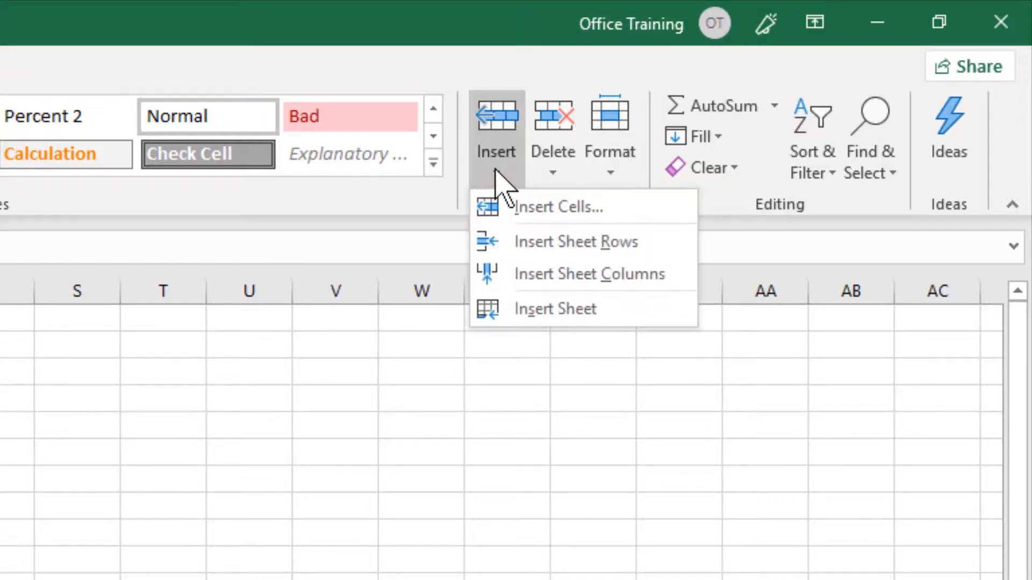
click(551, 310)
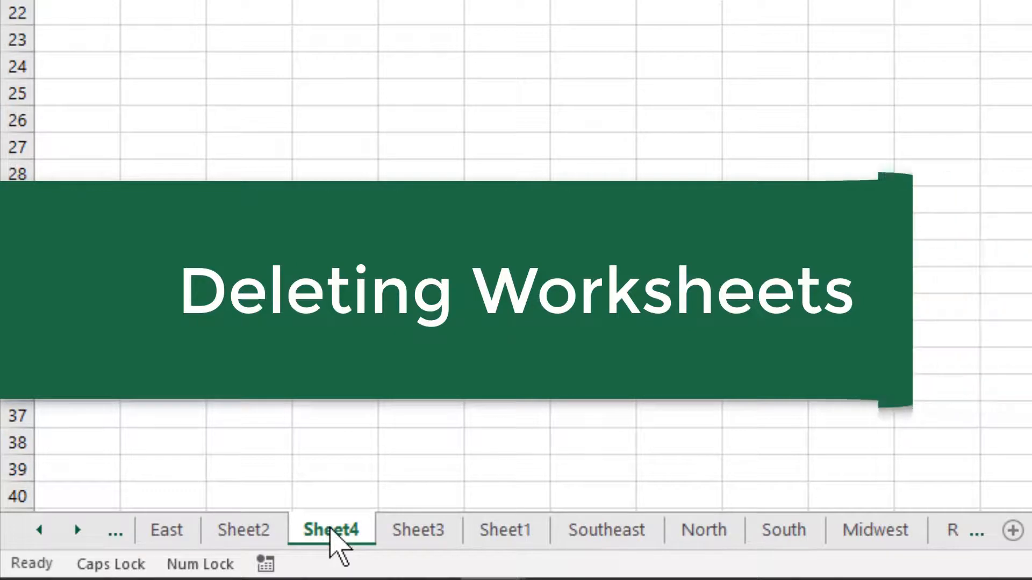
Delete the Sheet4 and Sheet3 worksheets.
right_click(330, 531)
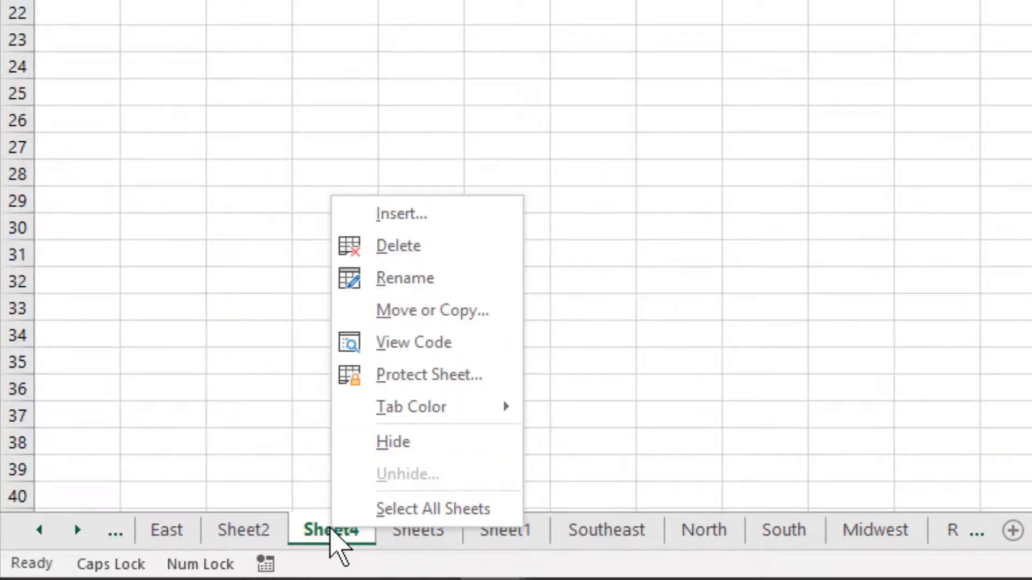
click(427, 247)
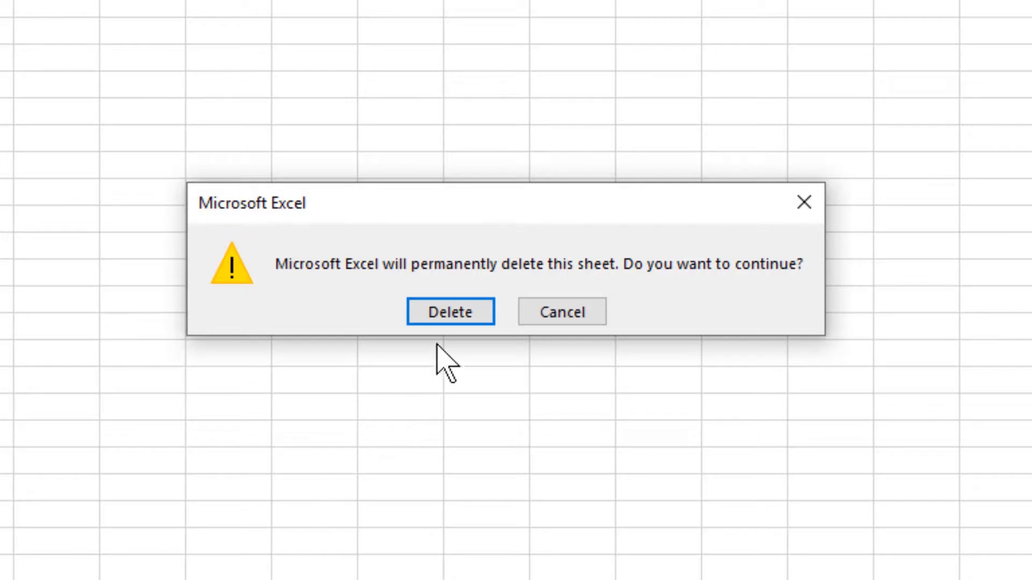
click(454, 309)
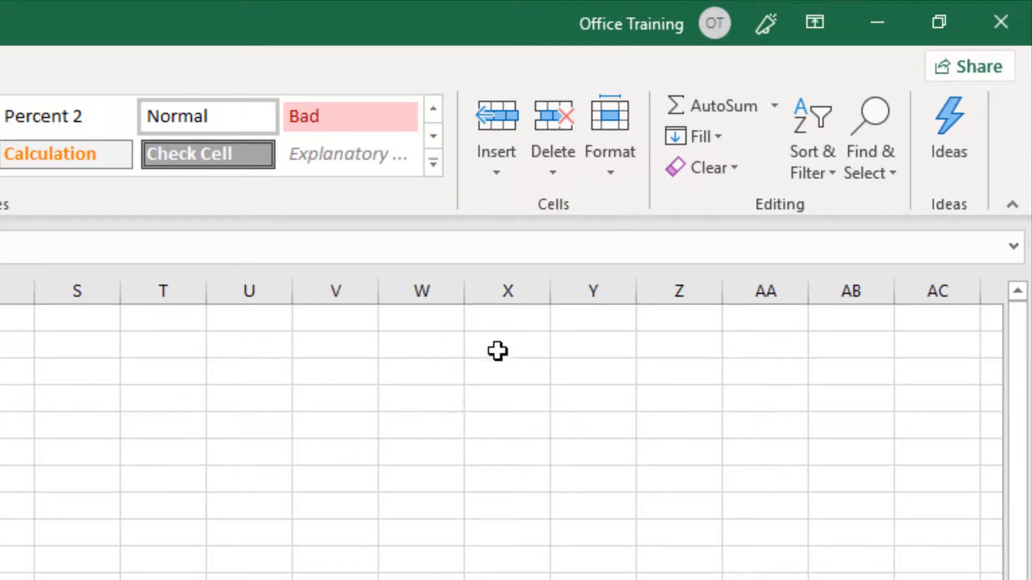
click(559, 173)
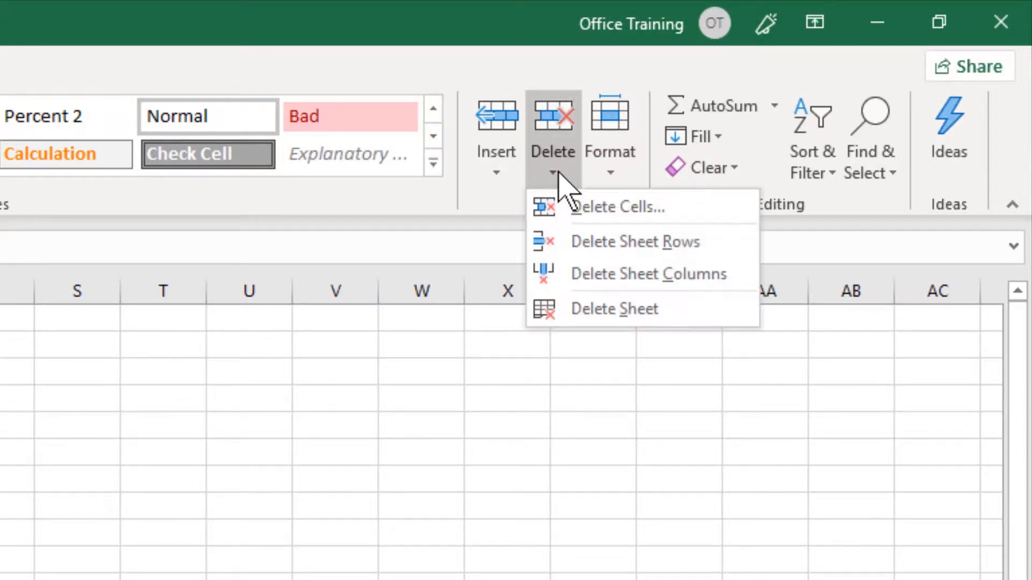
click(593, 311)
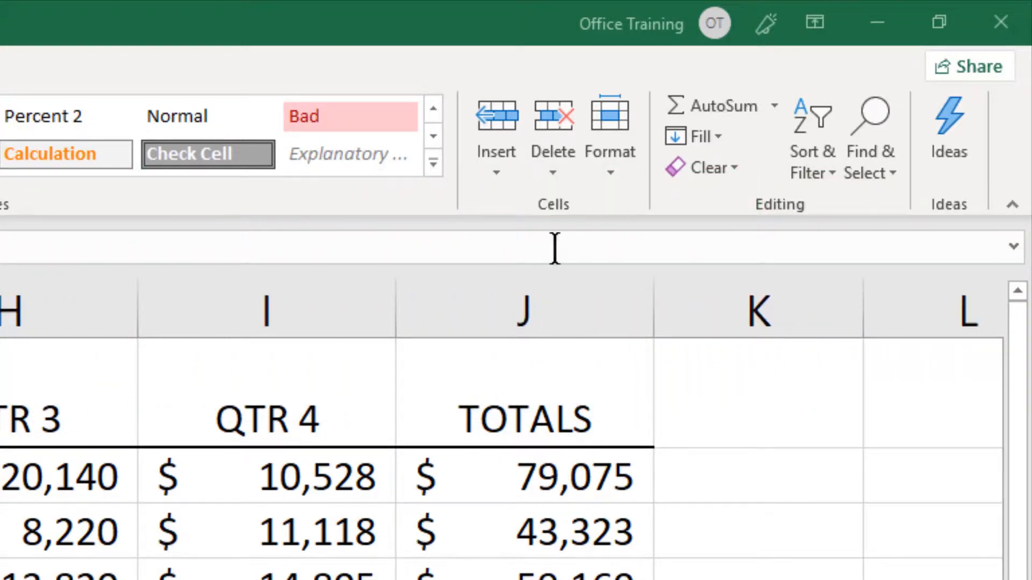
Rename the North worksheet as North Region.
click(609, 173)
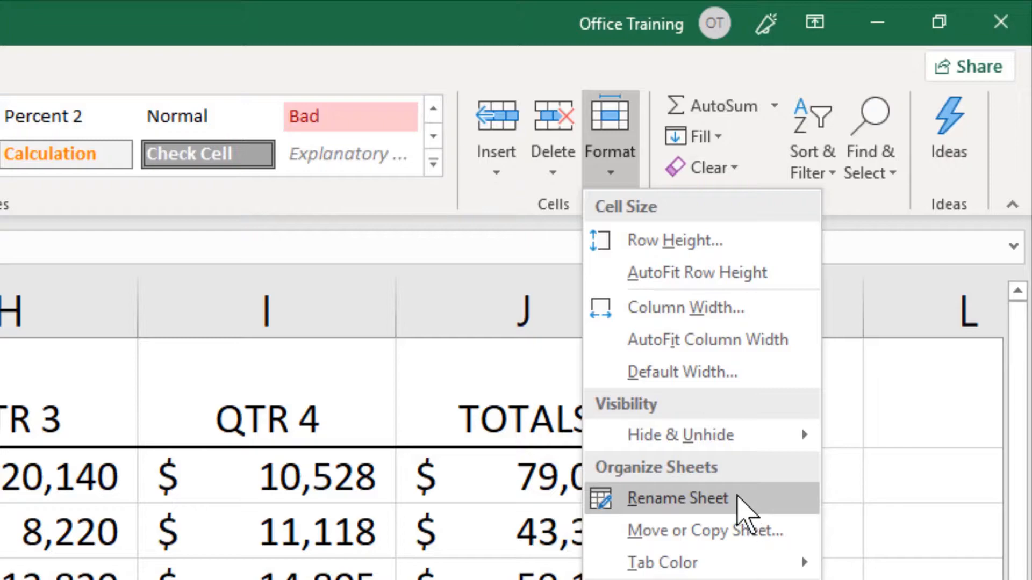
click(738, 497)
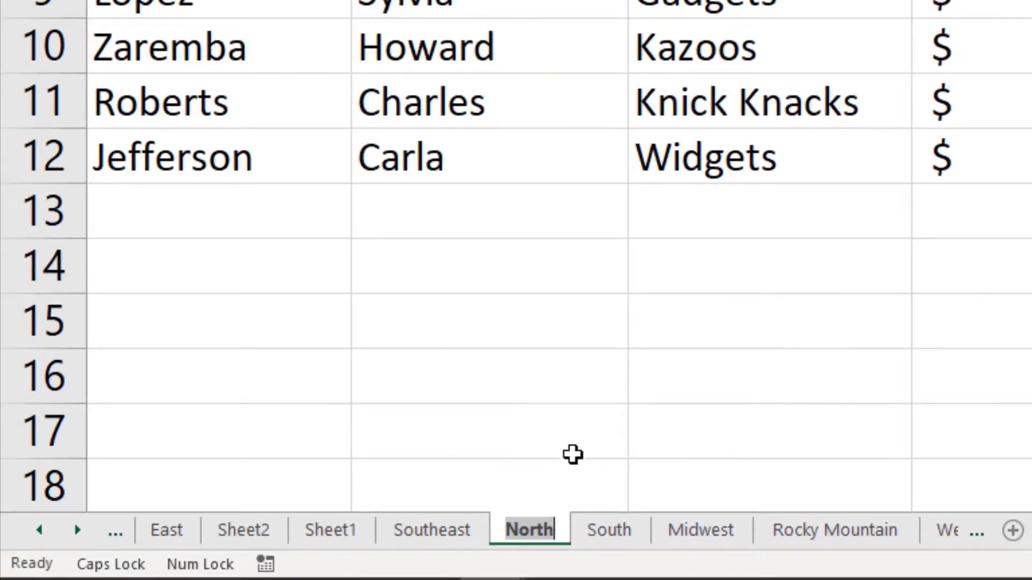
key(Return)
key(Caps_Lock)
text(Region)
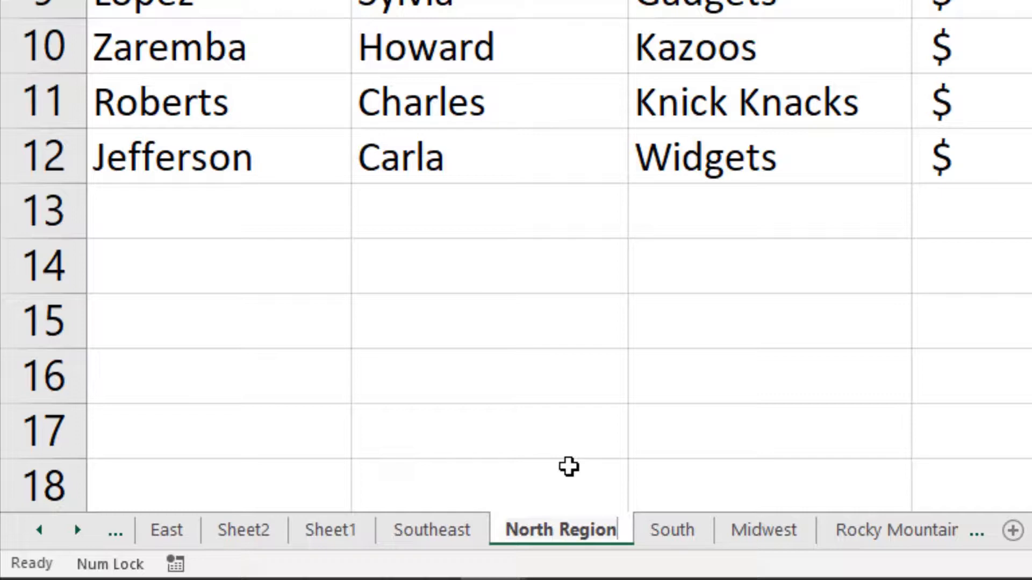
key(Return)
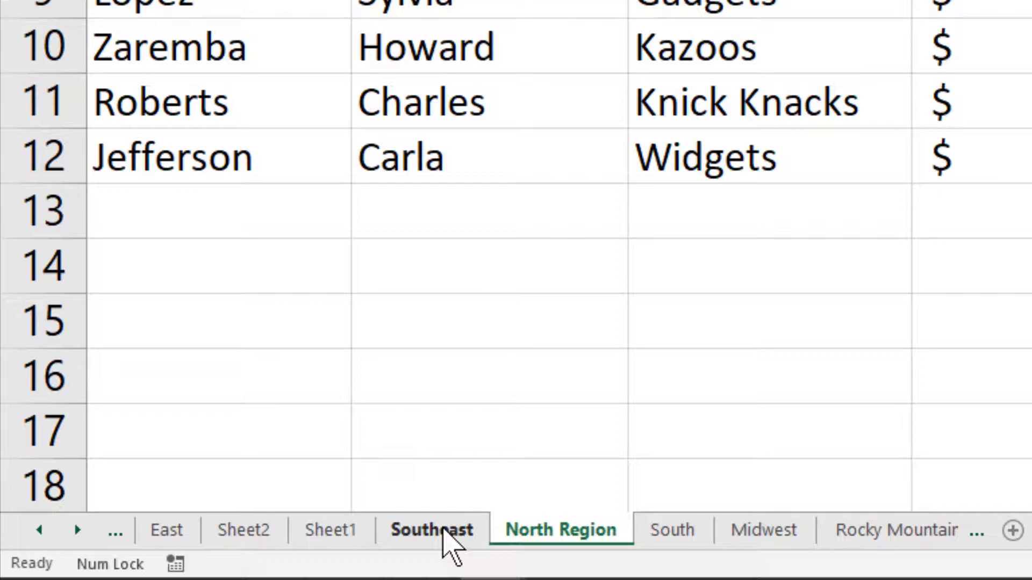
Rename the Southeast worksheet as Southeast Region.
right_click(446, 531)
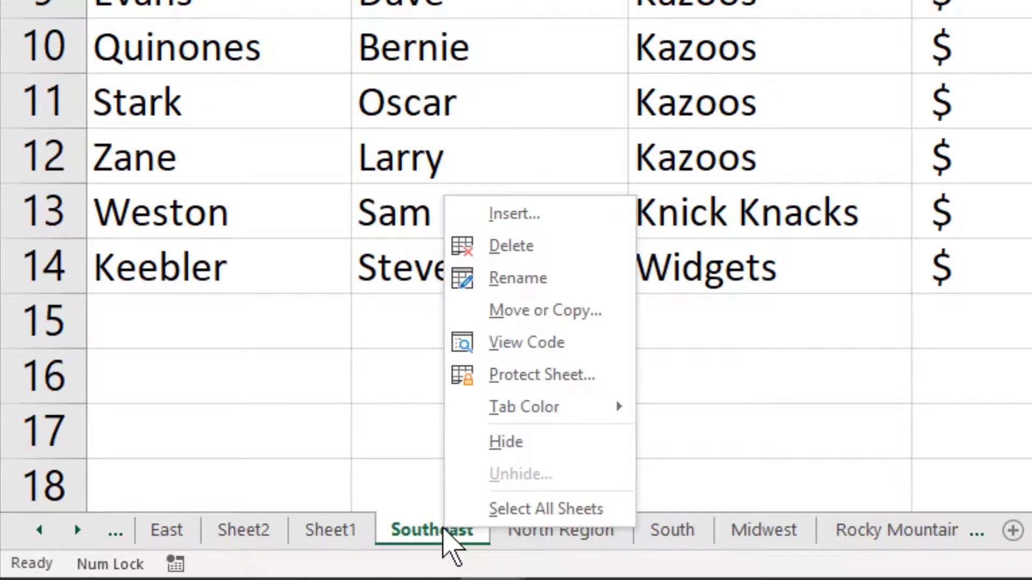
click(560, 279)
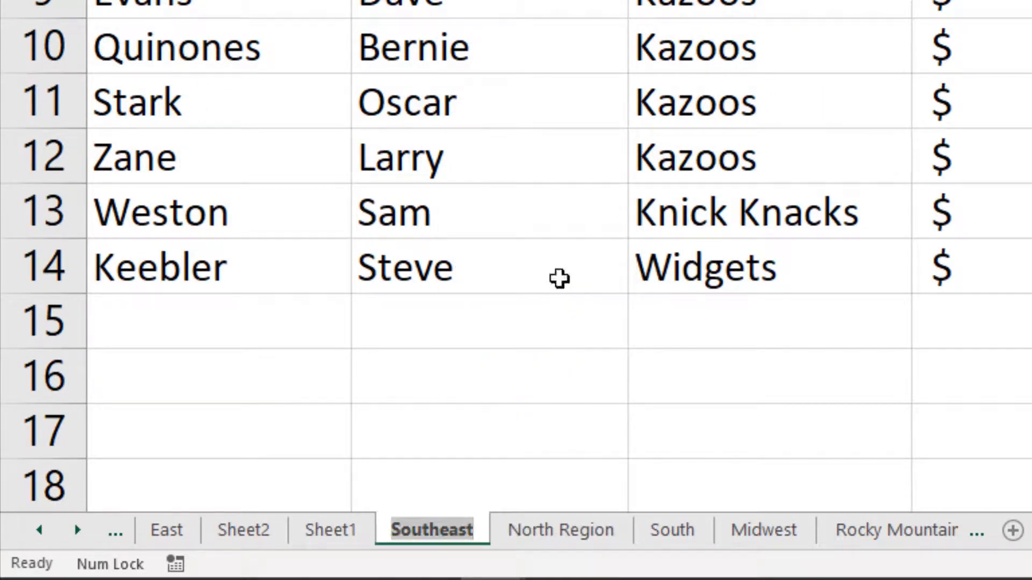
key(End)
text(Region)
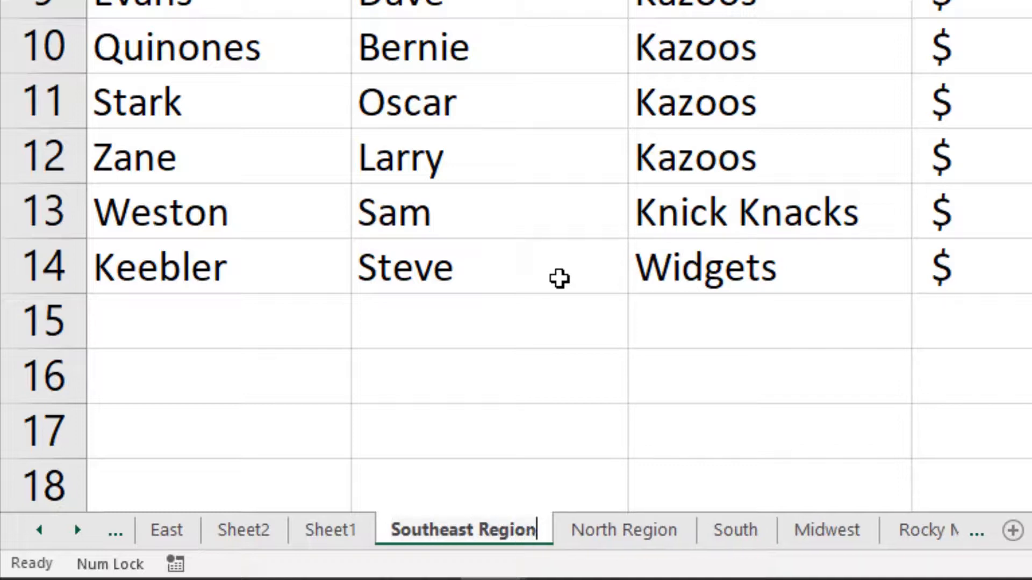
key(Return)
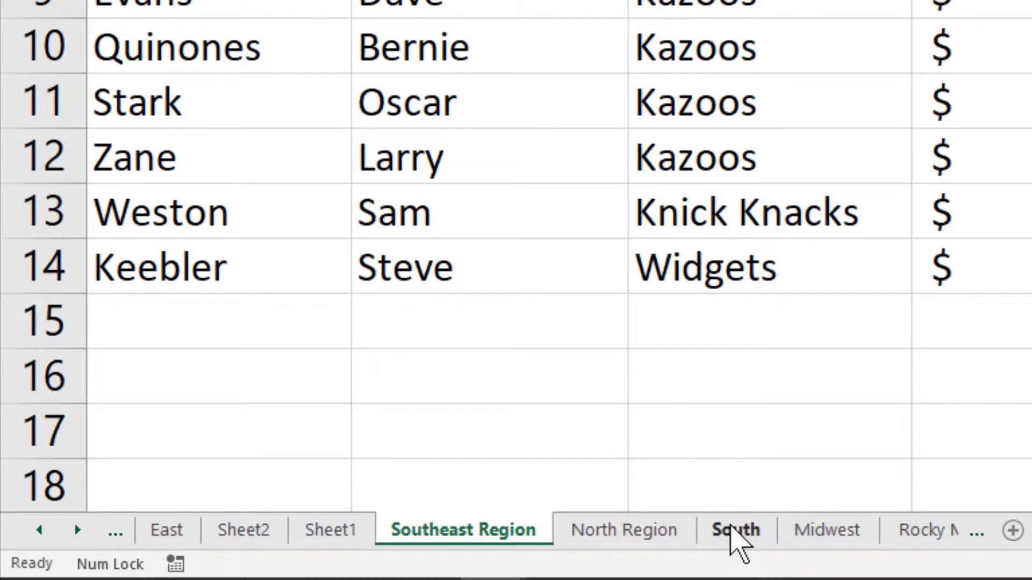
Rename the South worksheet as South Region.
click(739, 543)
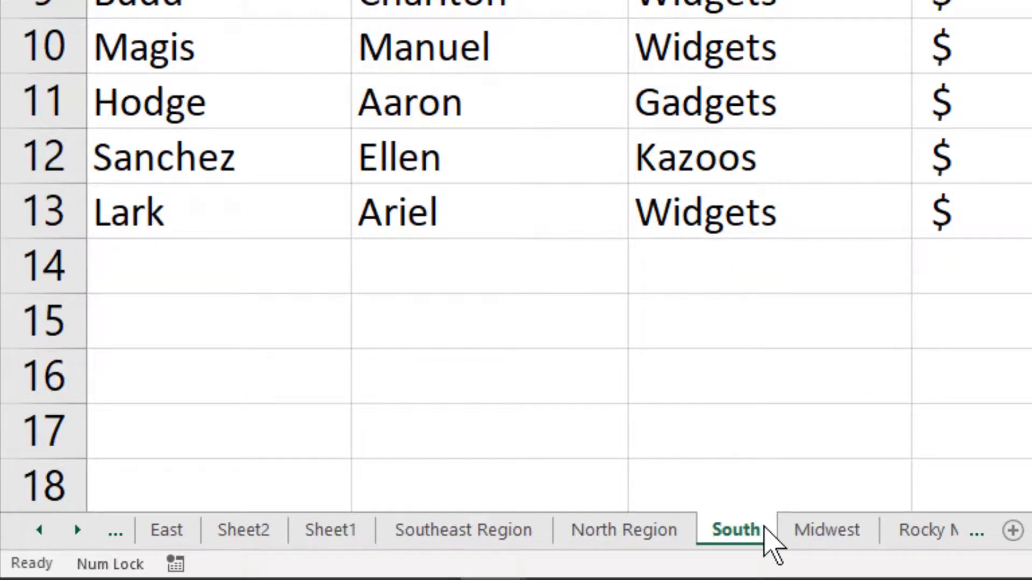
double_click(757, 532)
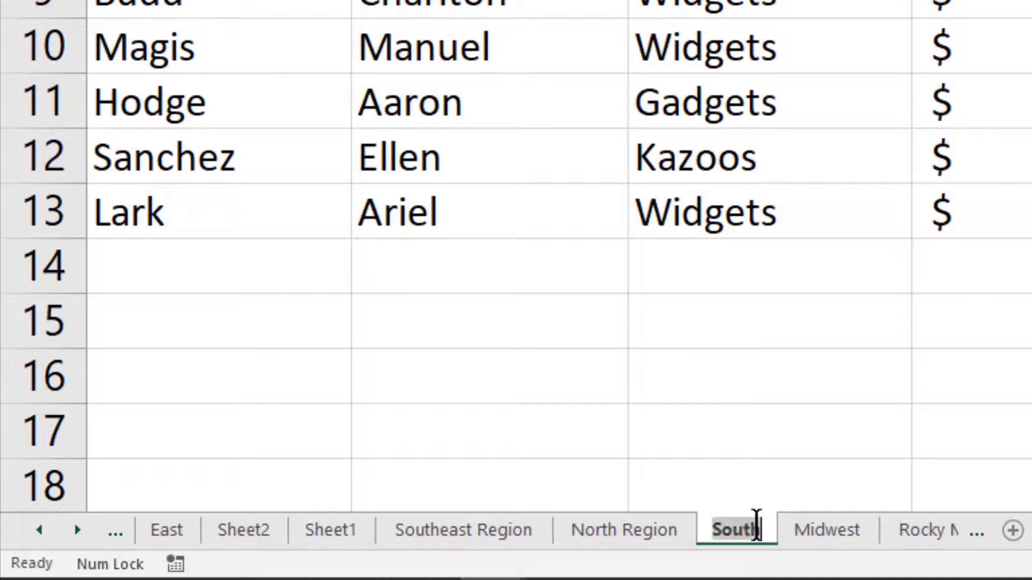
click(757, 524)
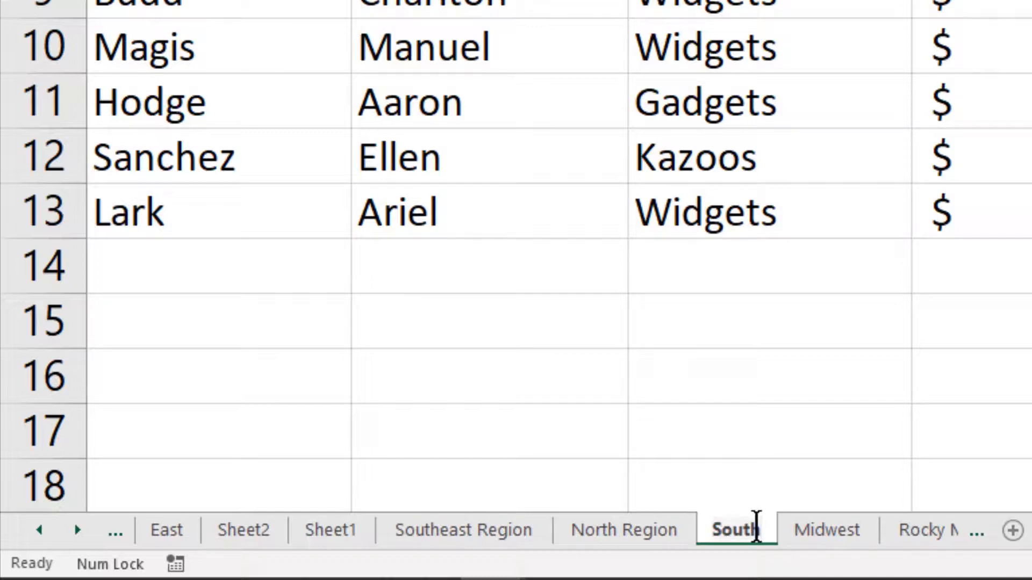
text(Region)
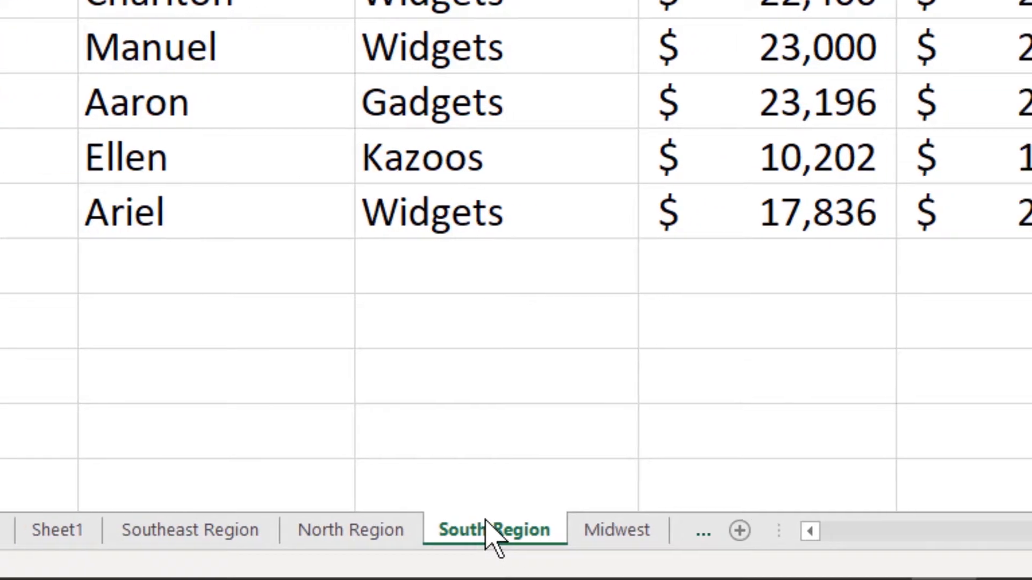
Color the South Region worksheet's tab with a medium blue theme color.
right_click(434, 543)
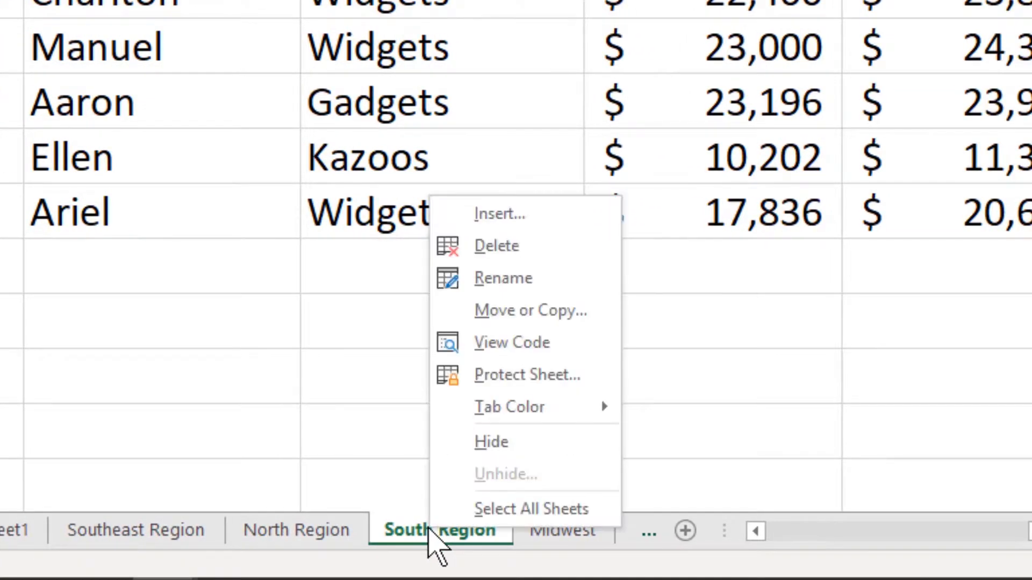
mouse_move(537, 407)
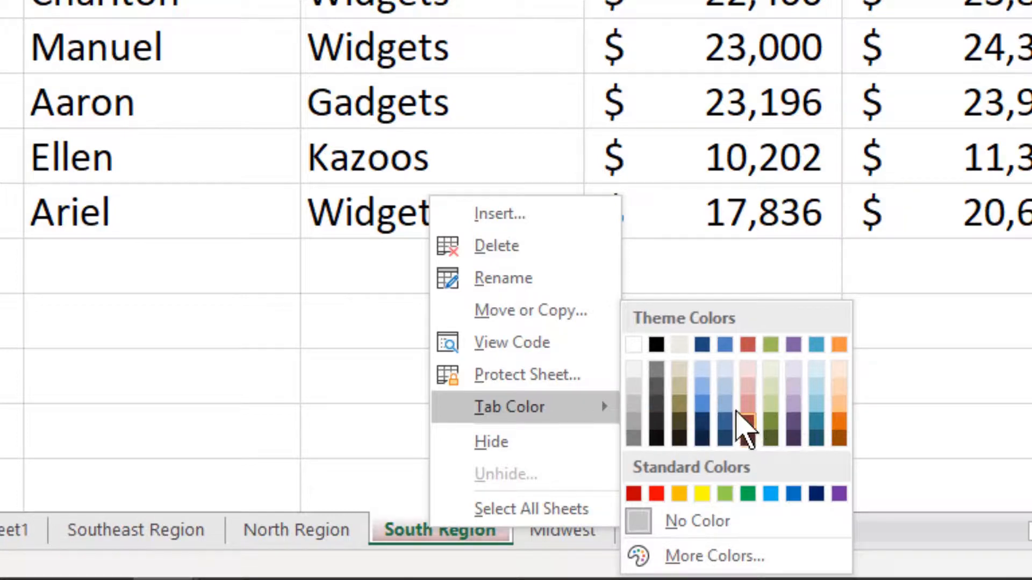
click(700, 404)
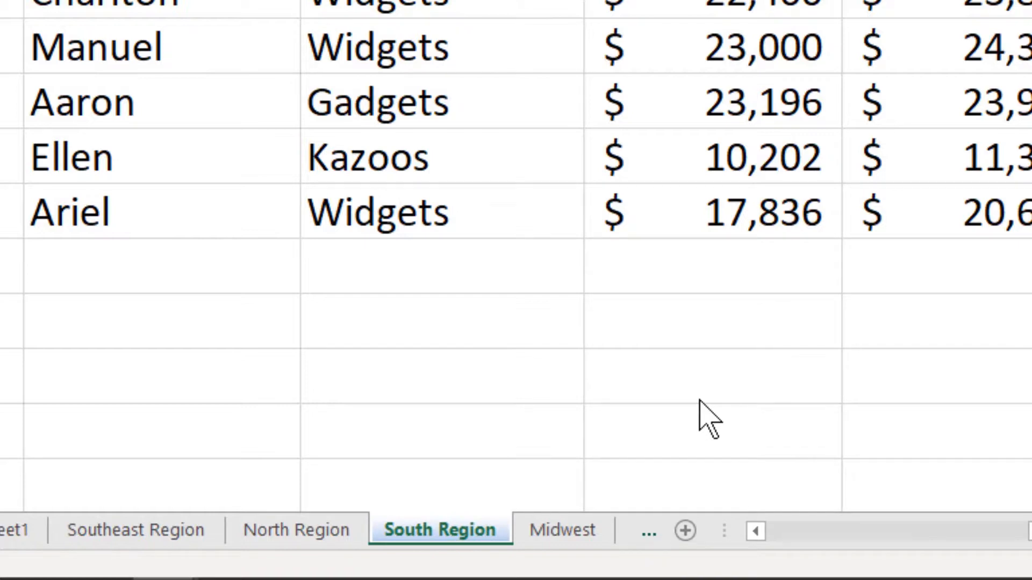
Color the Midwest worksheet's tab with the standard red.
click(565, 532)
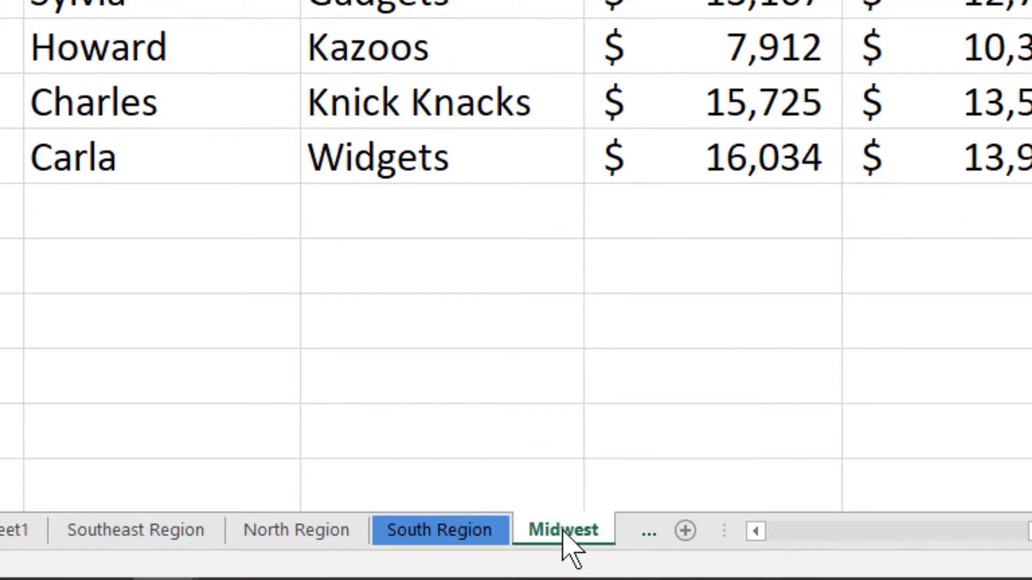
right_click(564, 533)
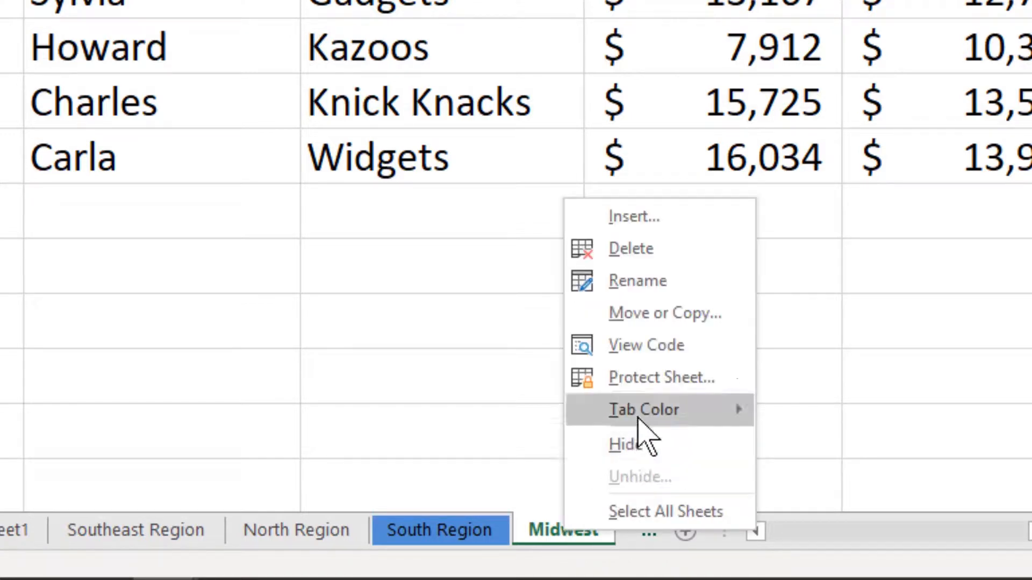
mouse_move(639, 413)
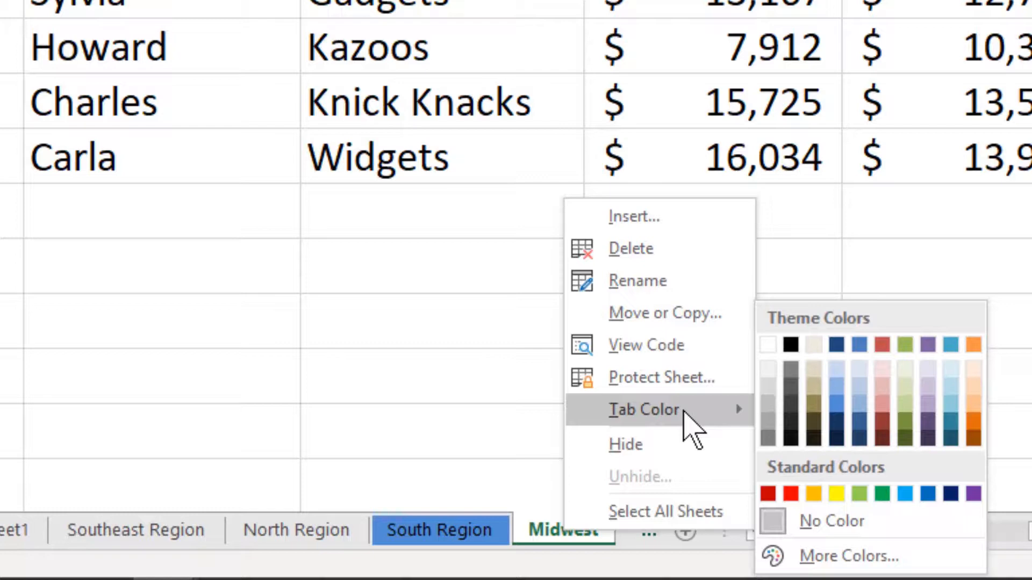
click(791, 494)
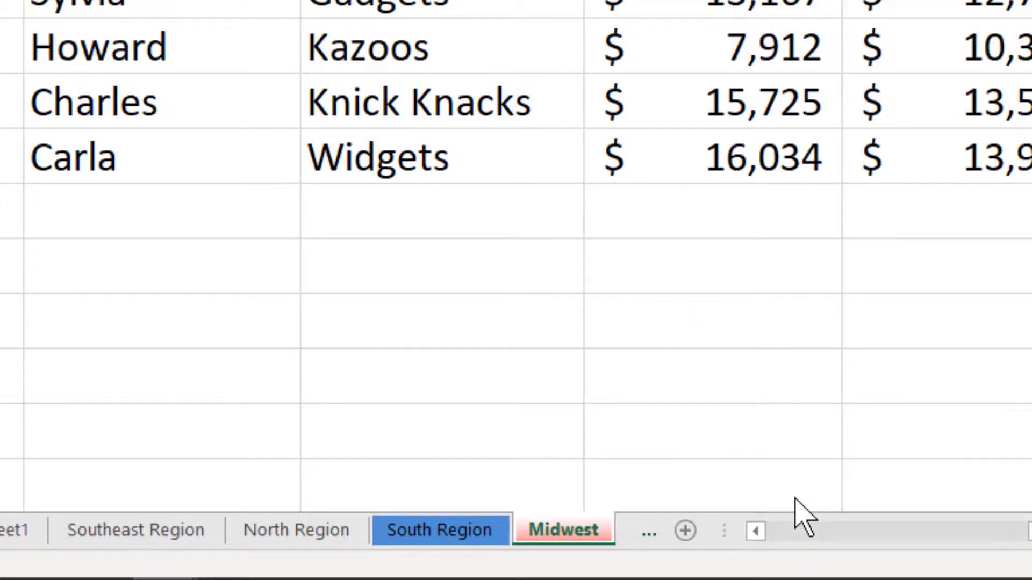
Color the North Region worksheet's tab with the standard green.
click(318, 531)
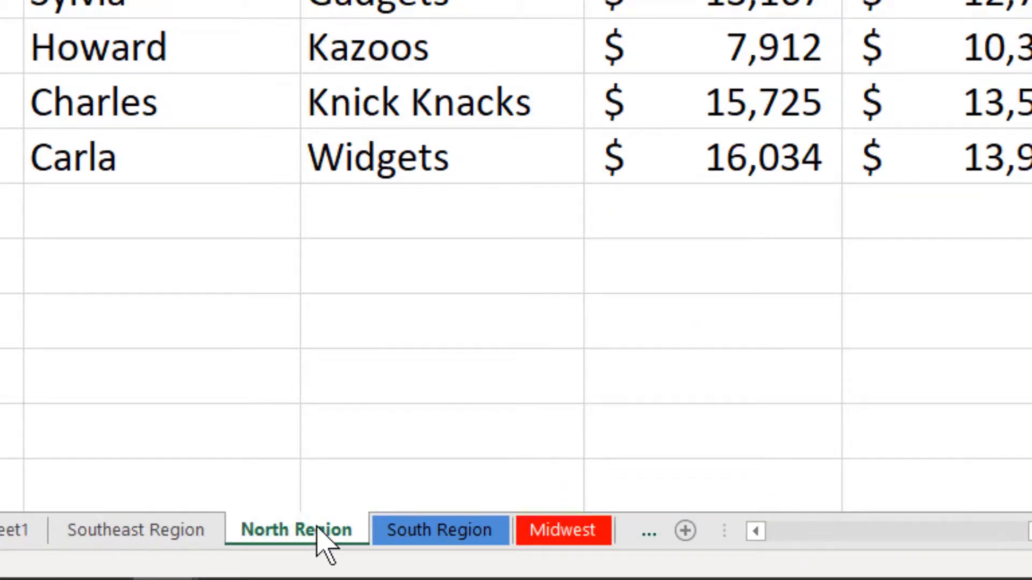
right_click(321, 538)
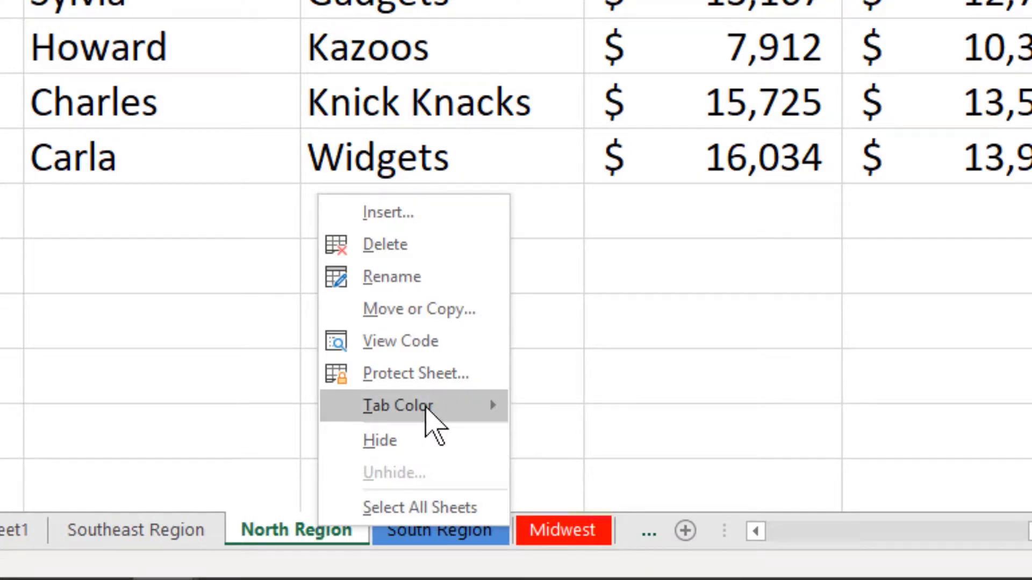
mouse_move(426, 421)
click(636, 495)
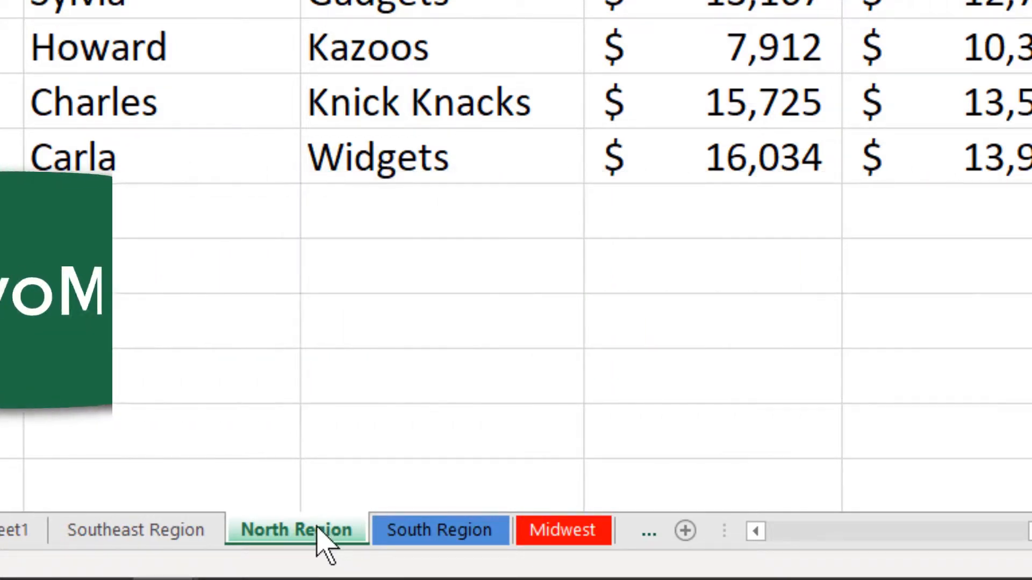
Move the North Region worksheet so that it sits between the South Region and Midwest worksheets.
drag(317, 528, 400, 474)
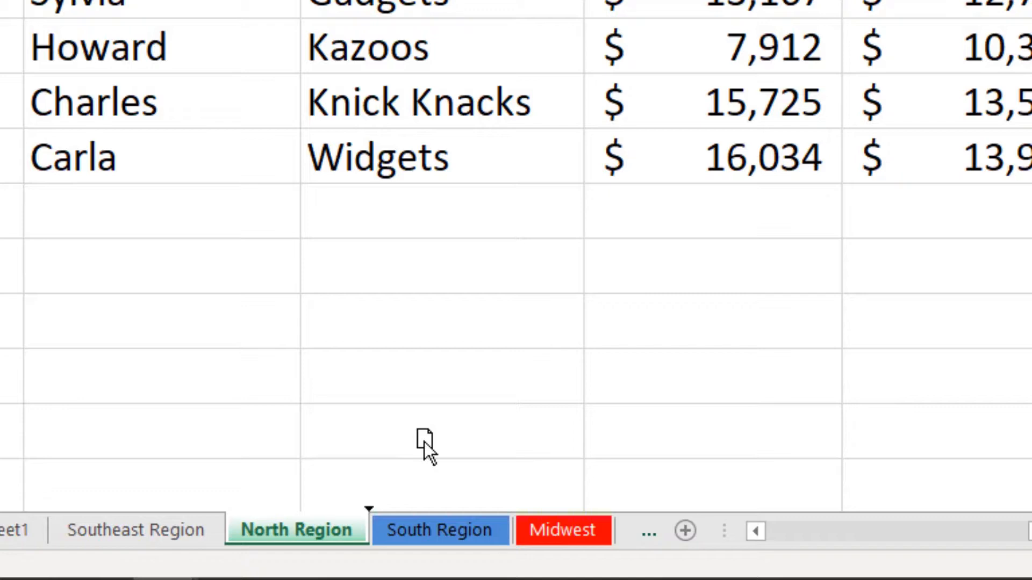
drag(423, 442, 515, 505)
drag(524, 517, 524, 517)
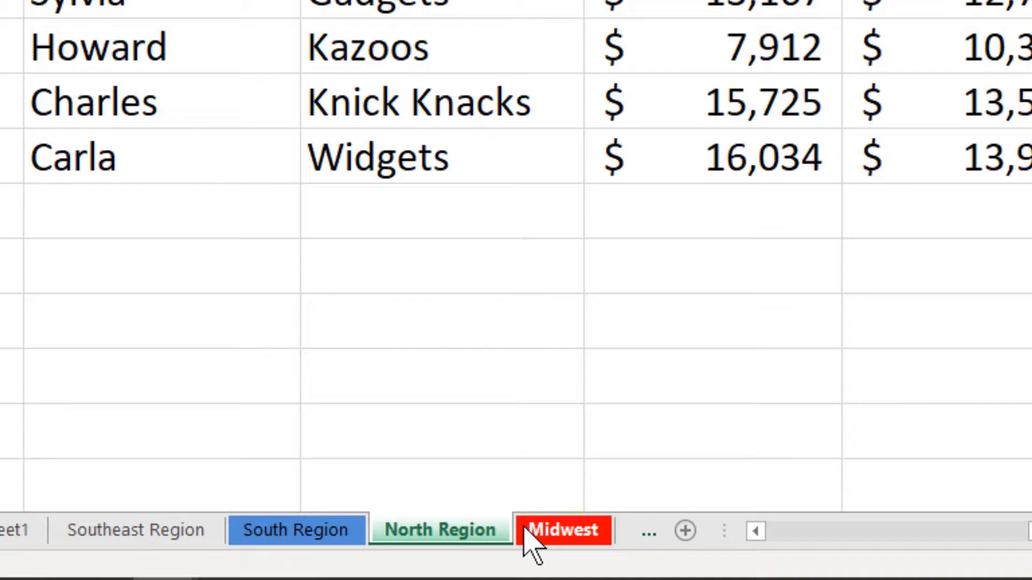
Duplicate the South Region worksheet, placing the copy between the North Region and Midwest worksheets.
click(306, 532)
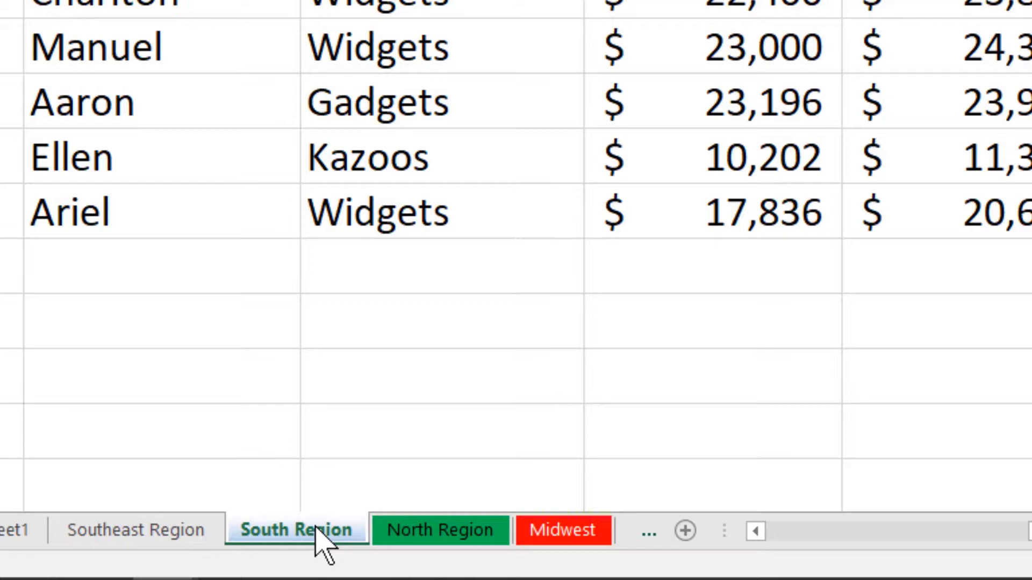
mouse_move(316, 528)
mouse_down()
mouse_move(338, 516)
mouse_move(378, 443)
mouse_up()
drag(465, 472, 514, 504)
drag(522, 522, 521, 524)
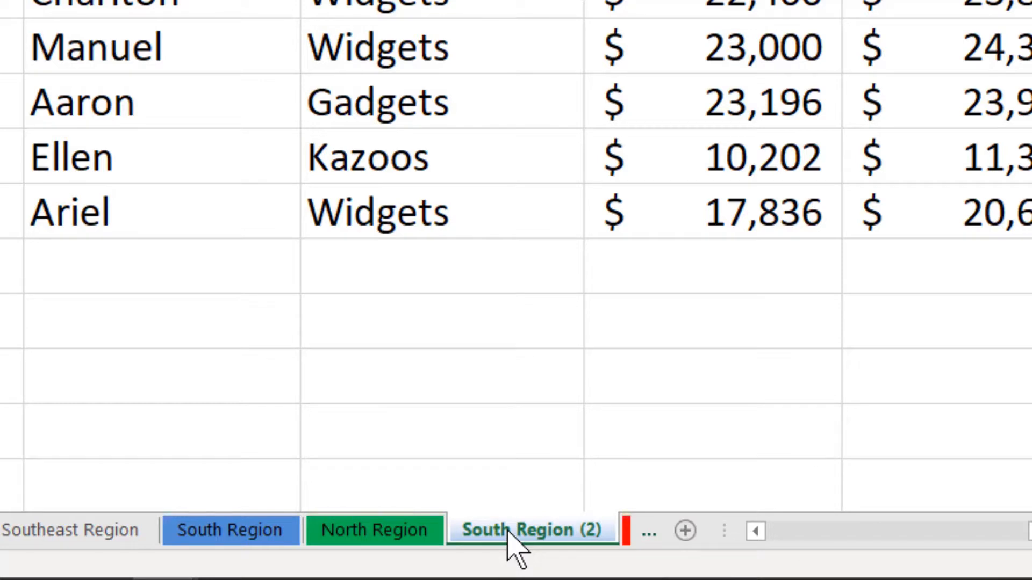
Copy the North Region worksheet into the Large Worksheet.xlsx workbook before Sheet1, keeping the original in place.
click(395, 542)
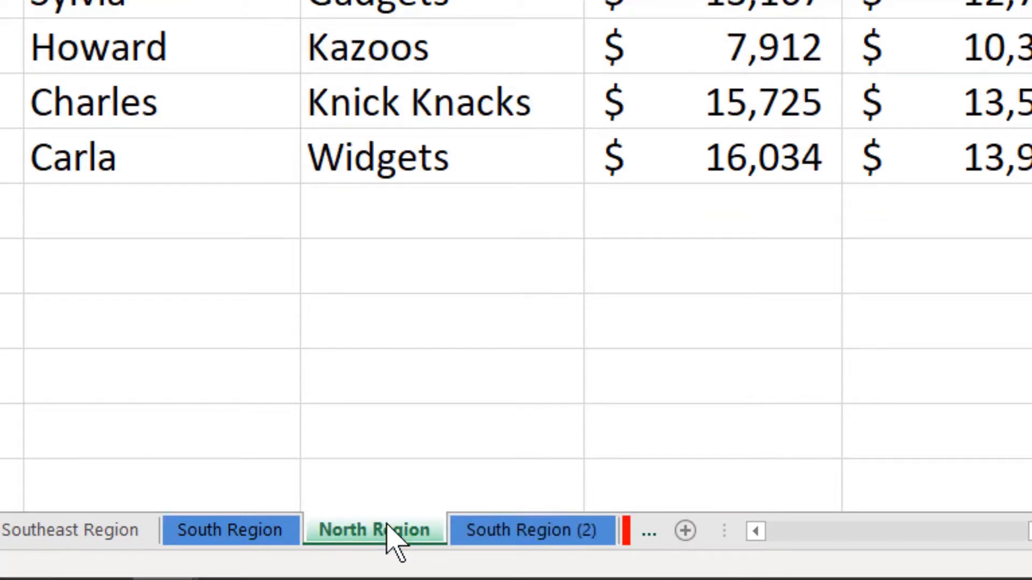
right_click(383, 532)
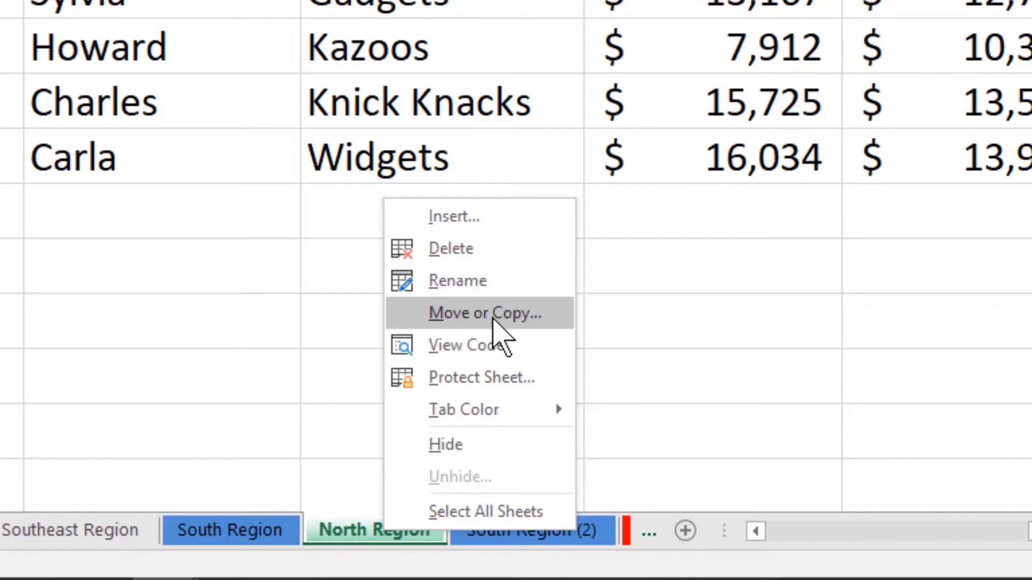
click(494, 320)
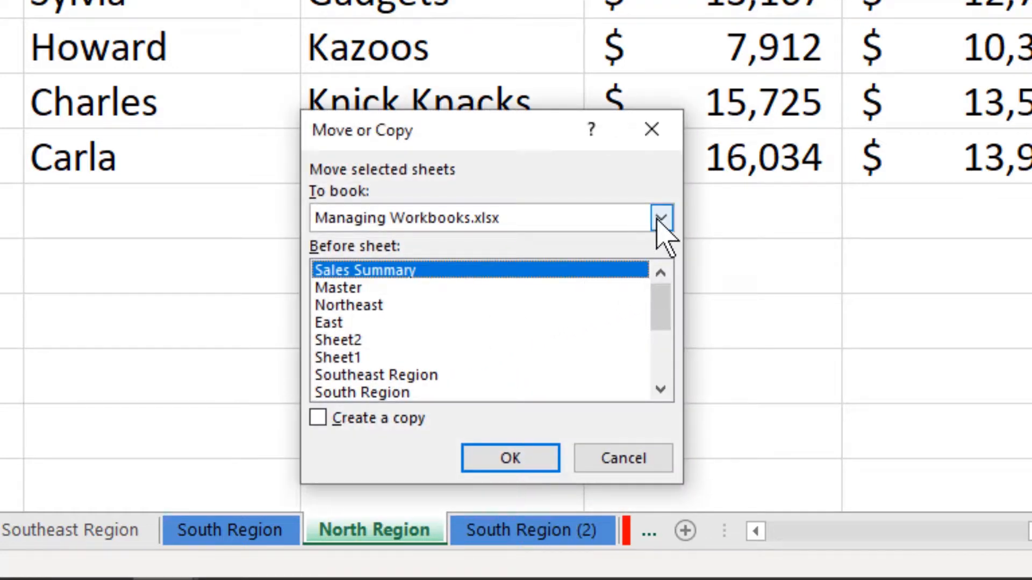
click(661, 219)
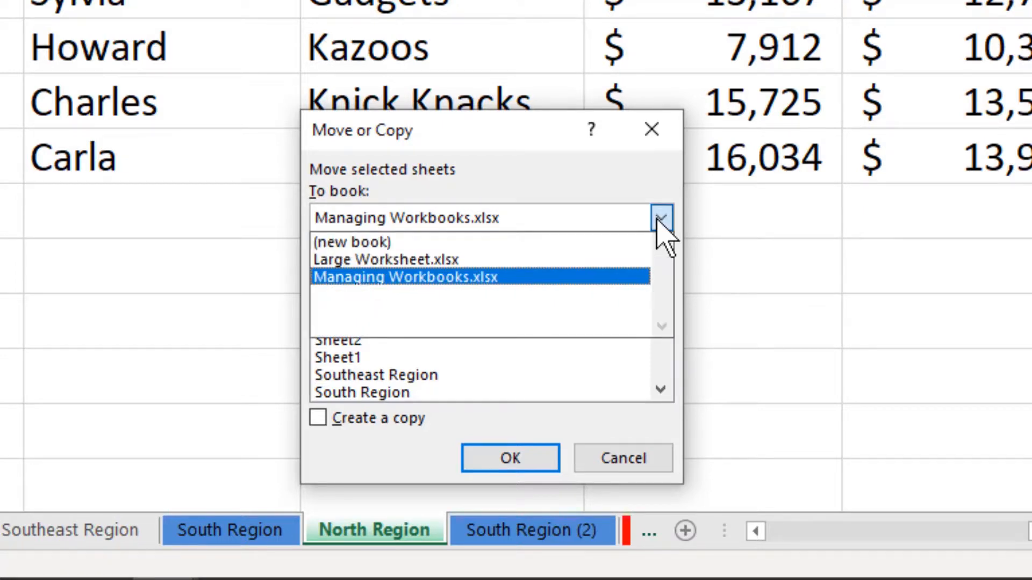
click(543, 258)
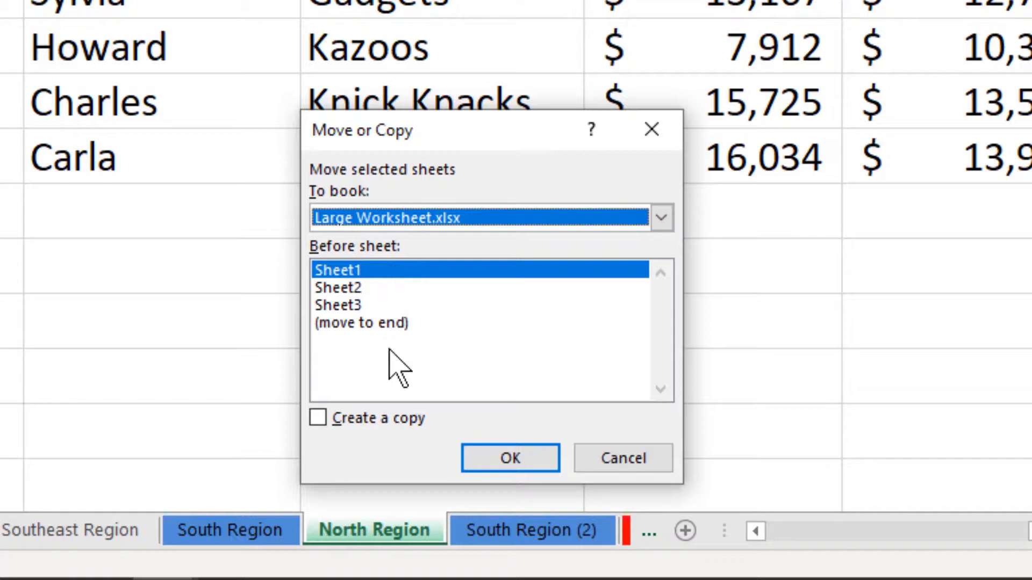
click(316, 418)
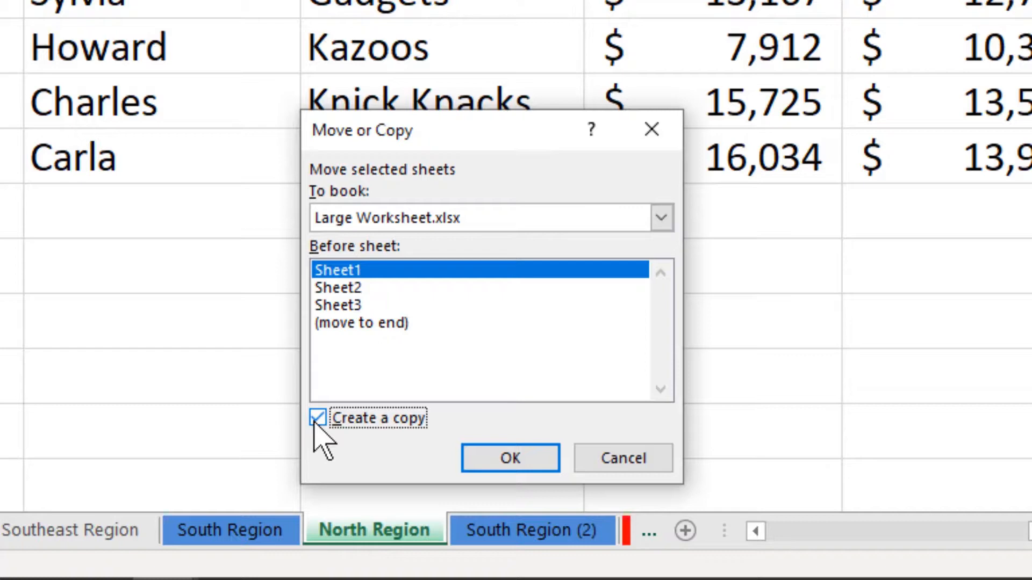
click(499, 458)
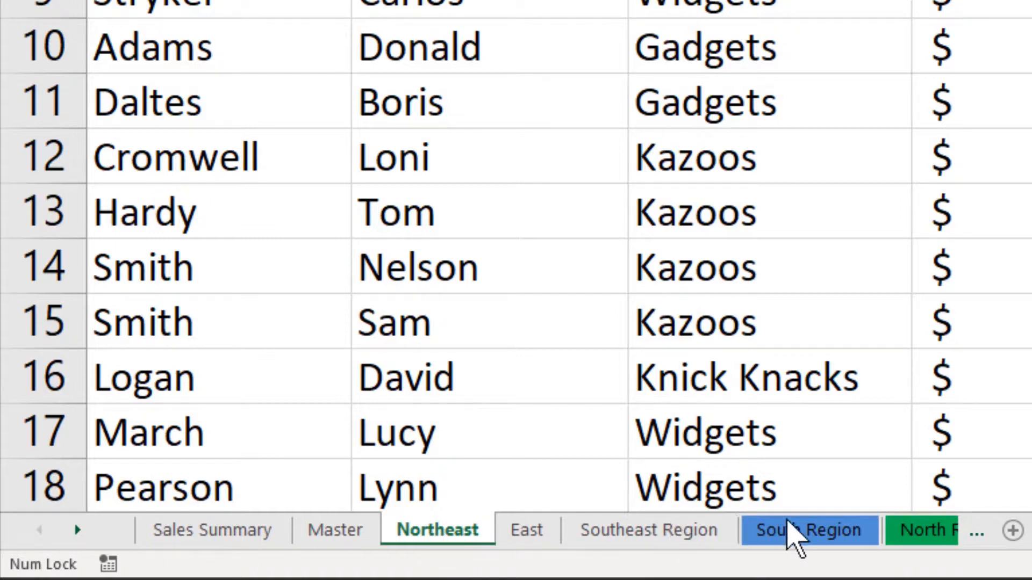
Group the adjacent worksheets from Northeast through South Region, and ungroup them by switching to the Master worksheet.
ctrl+click(799, 531)
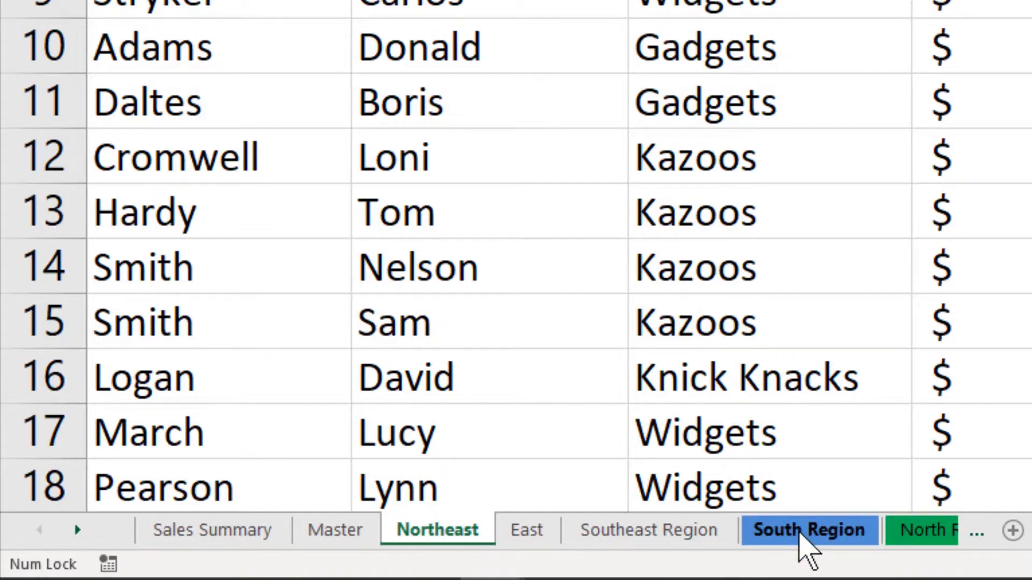
shift+click(799, 532)
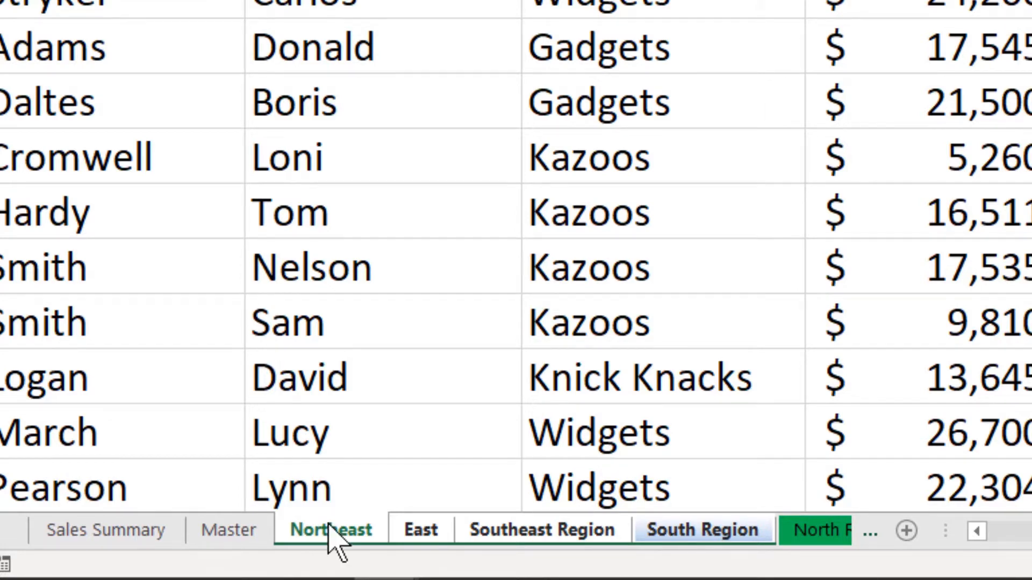
click(231, 531)
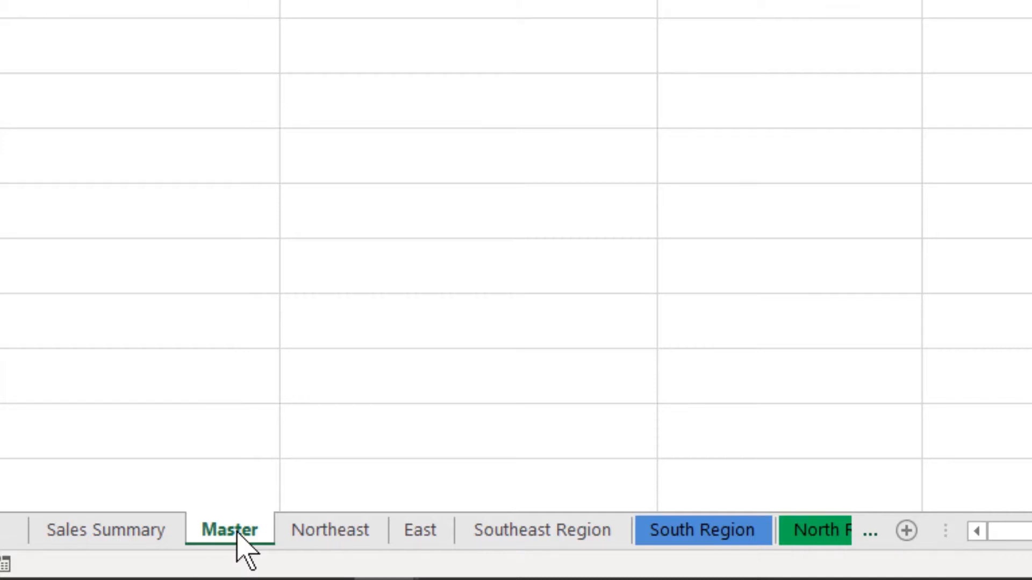
Group the nonadjacent Northeast, Southeast Region, North Region and South Region (2) worksheets, leaving out East and South Region.
click(327, 554)
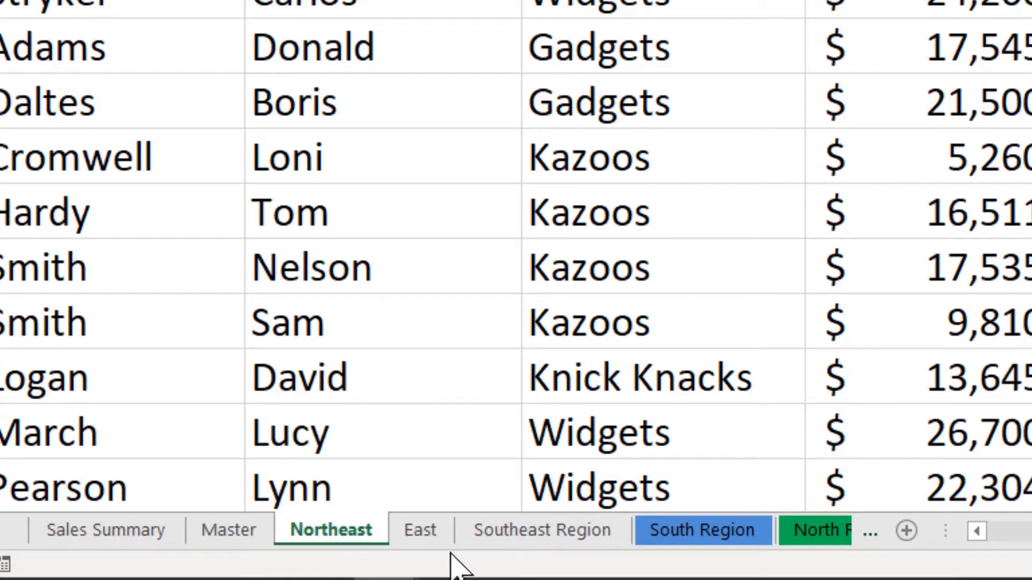
ctrl+click(515, 535)
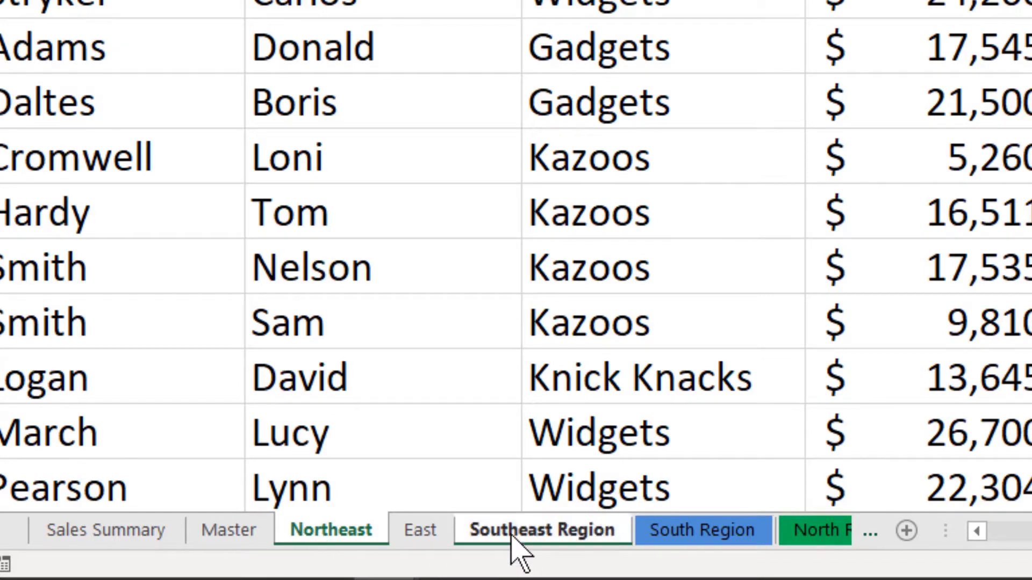
ctrl+click(800, 533)
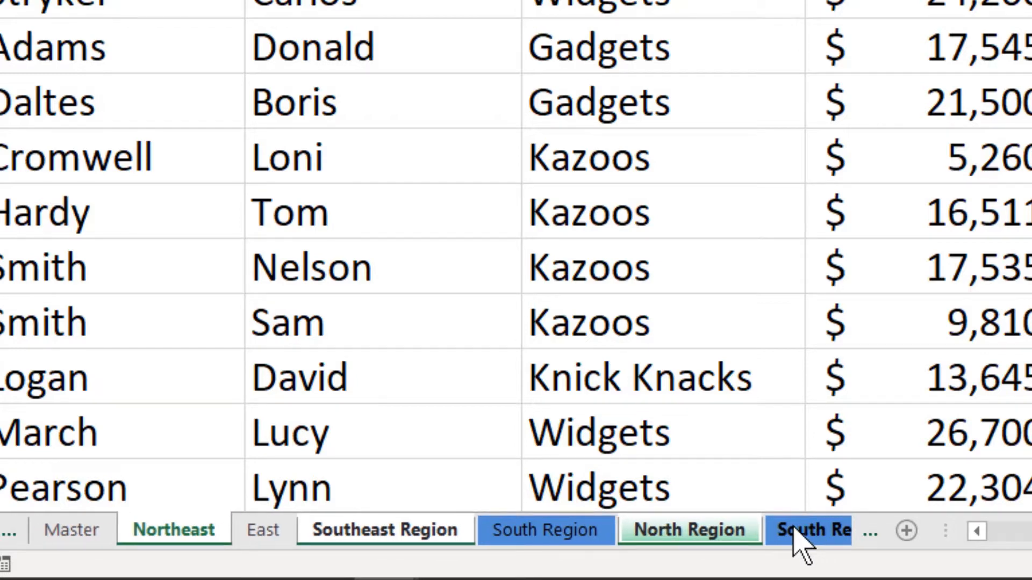
ctrl+click(793, 529)
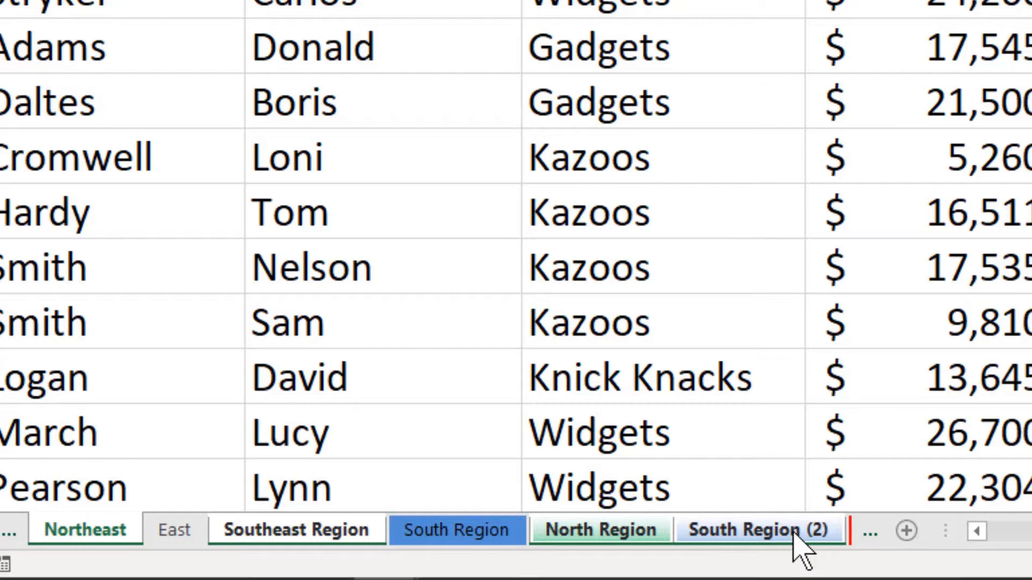
Ungroup the selected worksheets and switch to the Northeast worksheet.
right_click(619, 531)
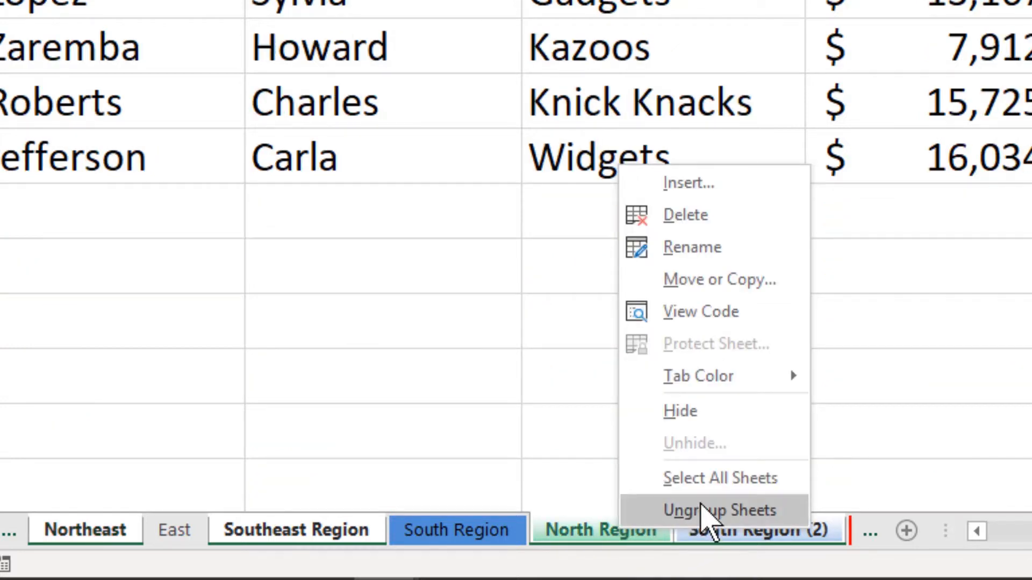
click(702, 509)
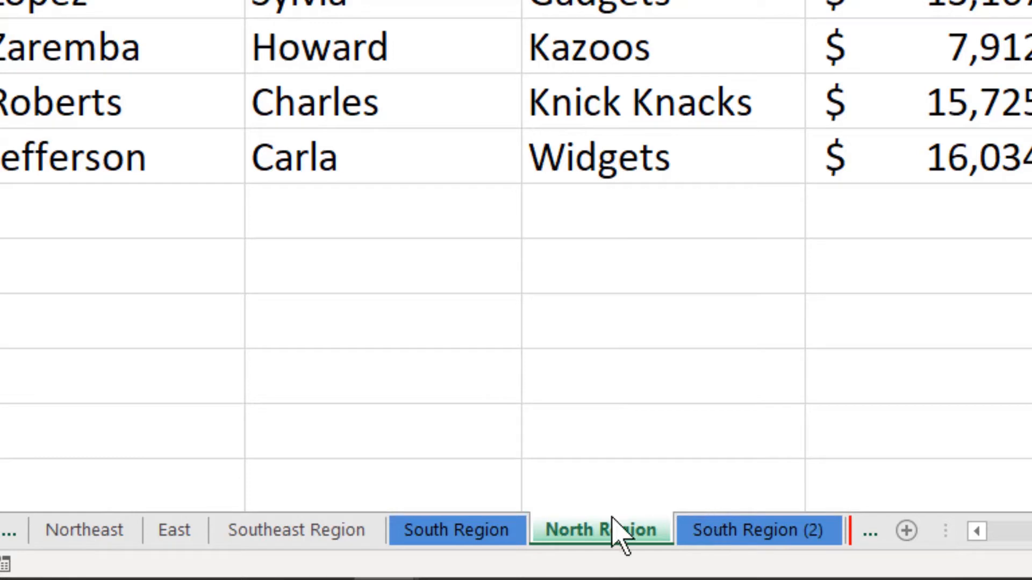
click(86, 532)
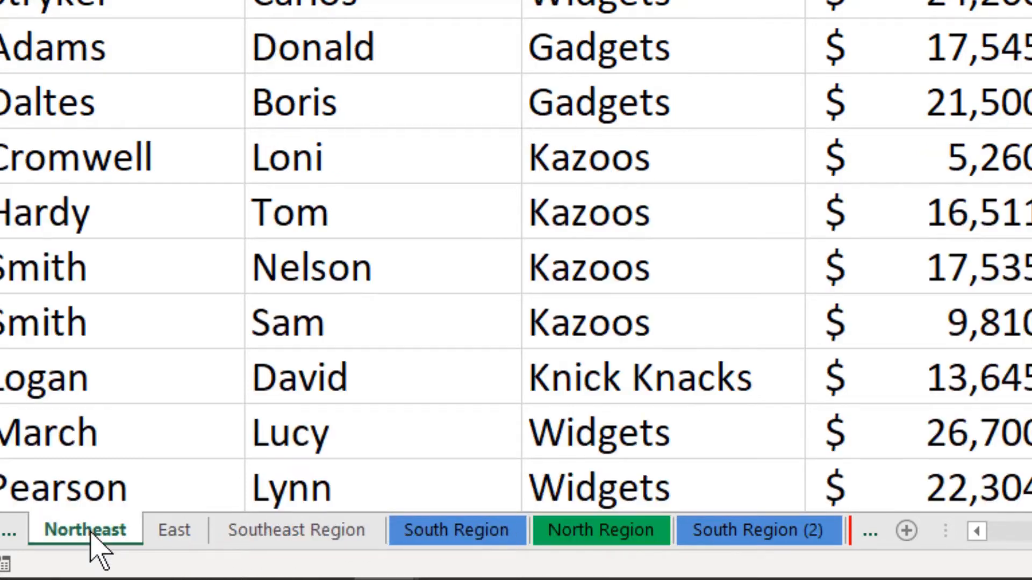
Group the worksheets from Northeast through South Region and fill the LOCATION header in cell B1 with yellow.
shift+click(430, 531)
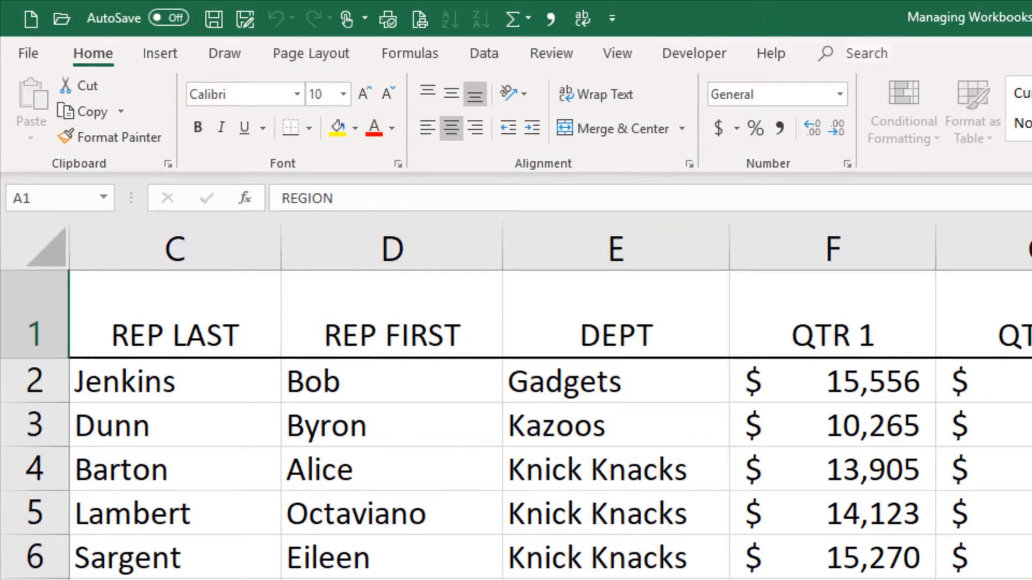
scroll(516, 397, left, 2)
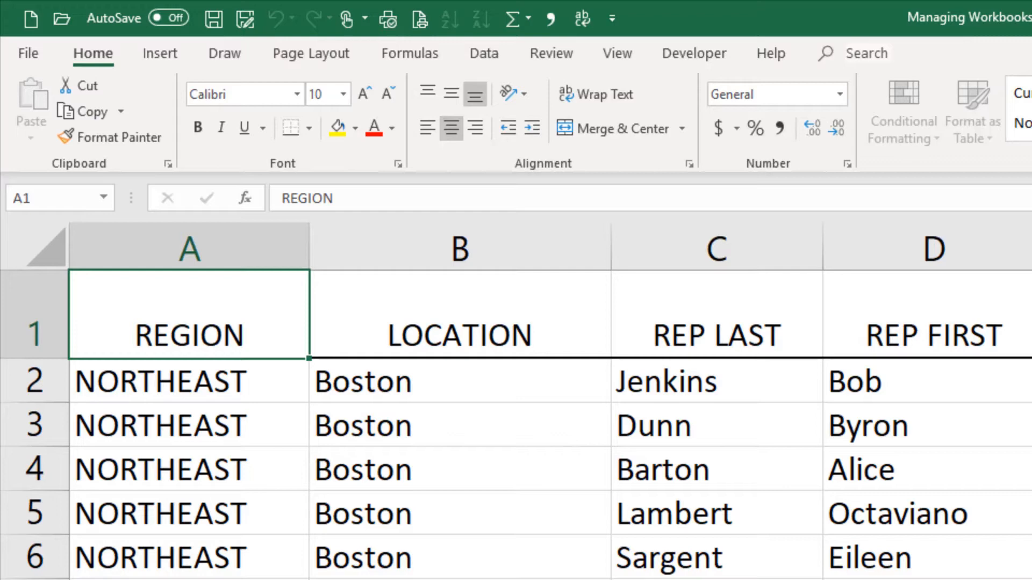
click(450, 317)
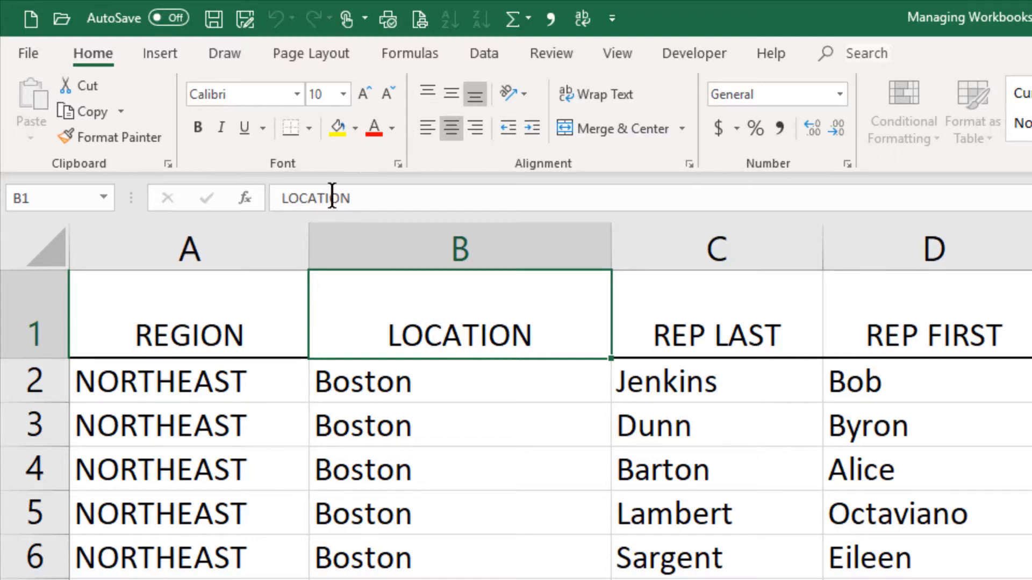
click(339, 128)
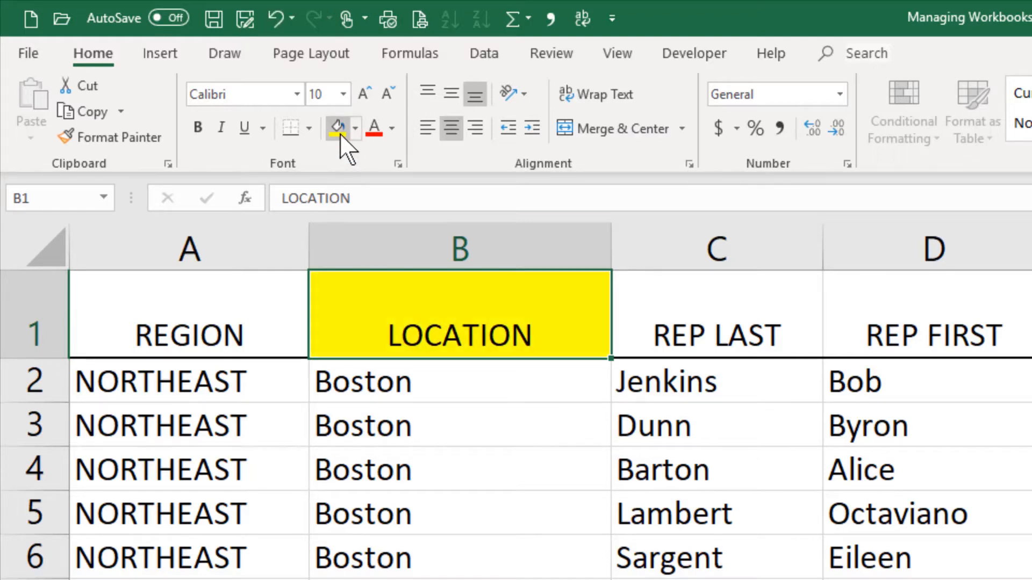
Change the header in cell C1 to REPRESENTATIVE LAST NAME across the grouped worksheets.
click(659, 321)
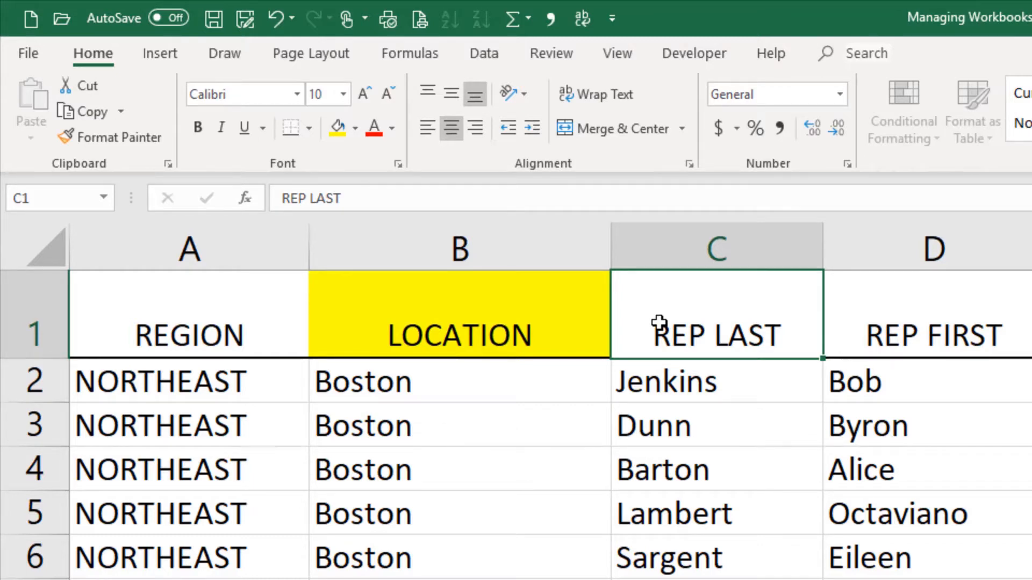
text(REP)
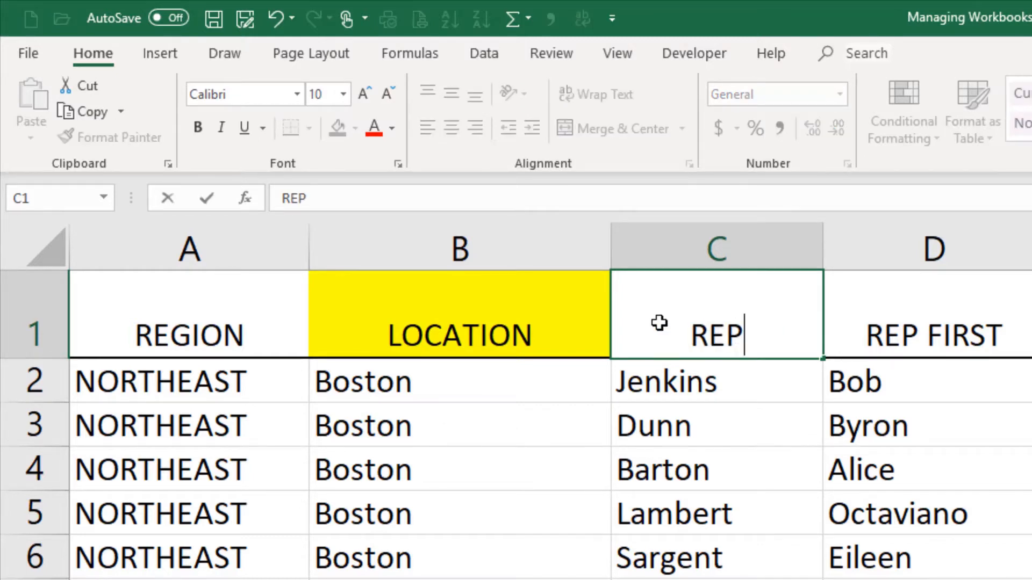
text(RESENTATIVE)
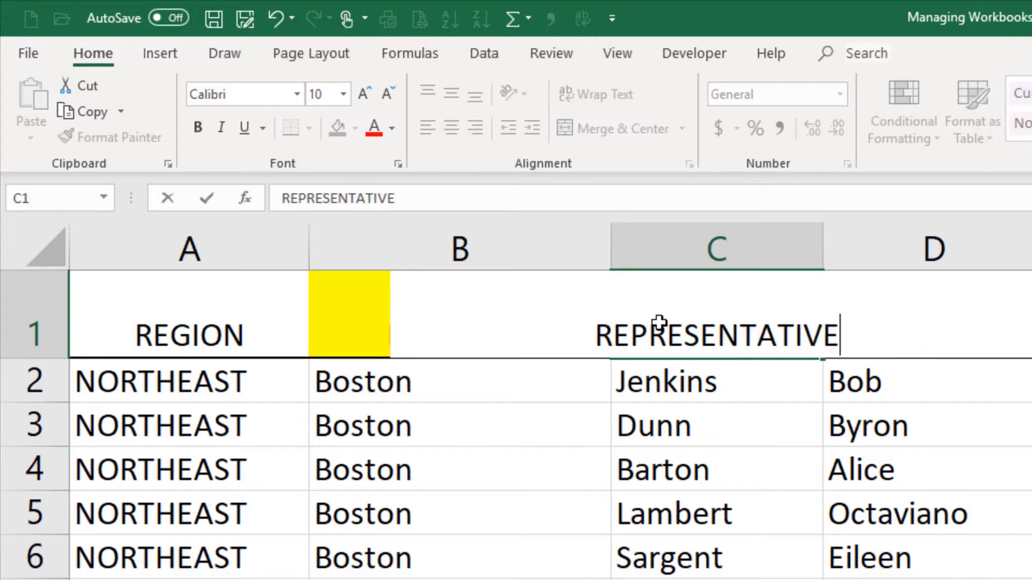
text( LAST NAME)
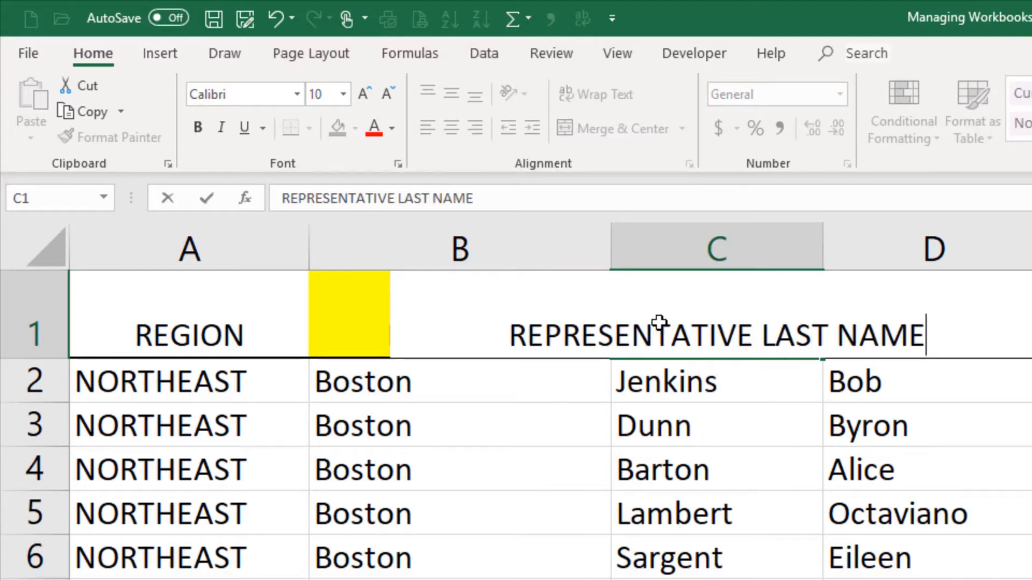
key(Return)
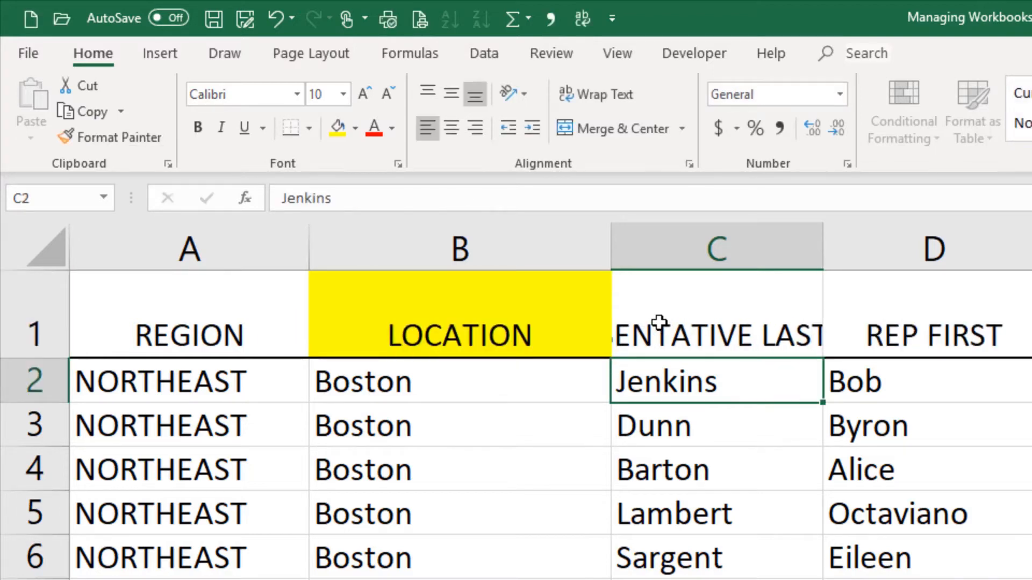
Wrap the text of the whole header row 1 in the grouped worksheets.
click(658, 321)
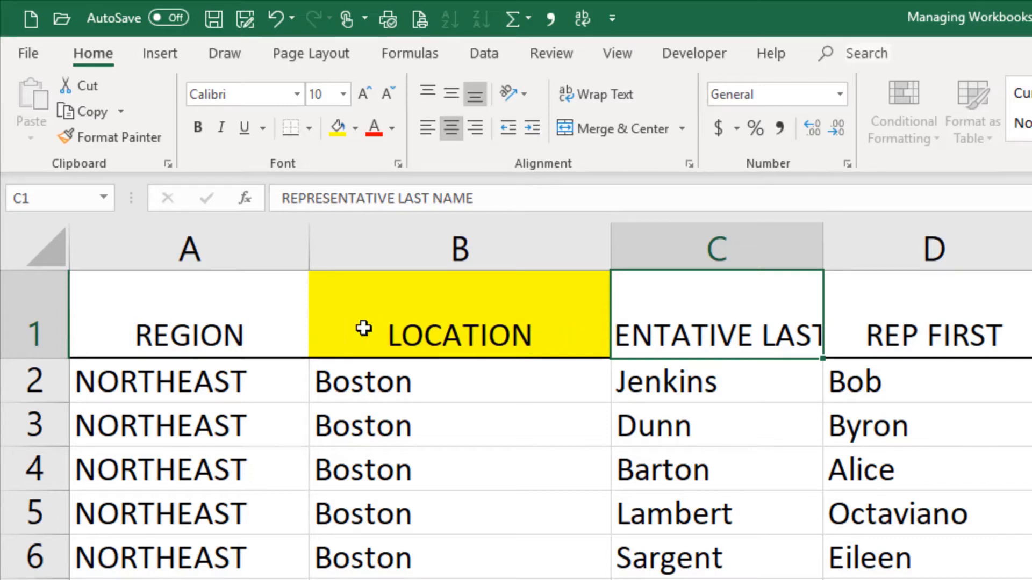
click(37, 311)
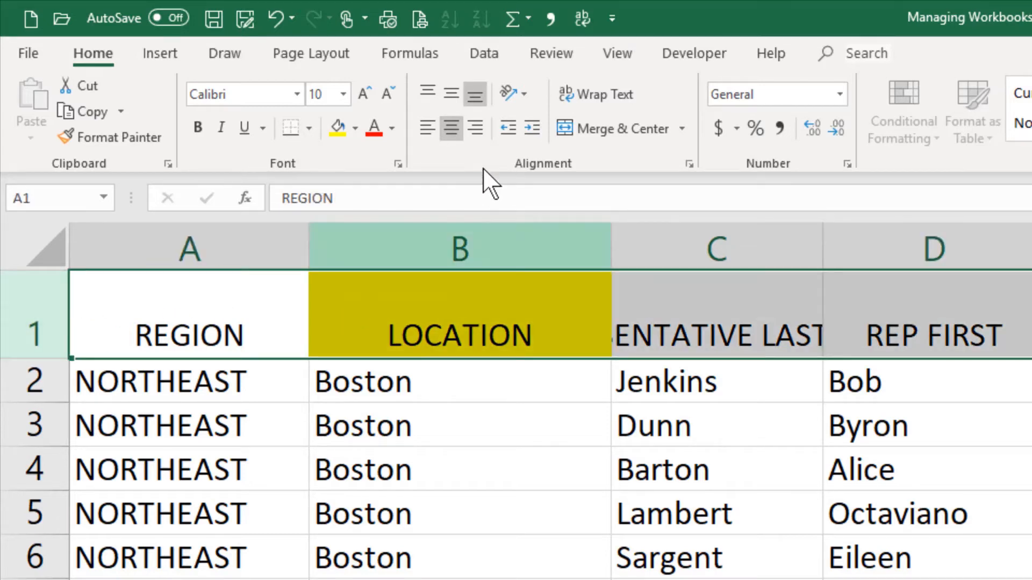
click(578, 97)
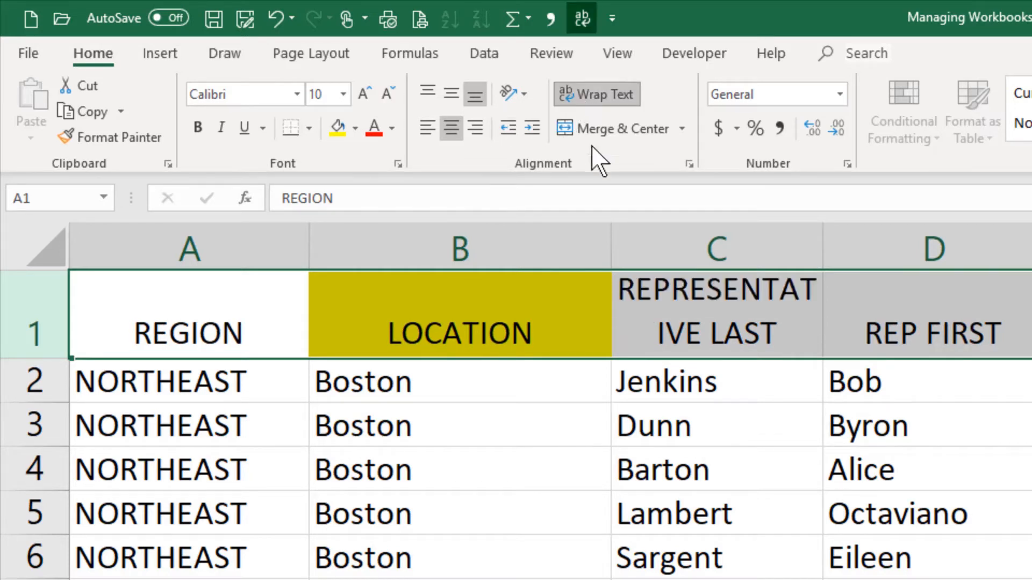
Autofit the height of row 1 and widen column C so REPRESENTATIVE fits on one line.
click(557, 316)
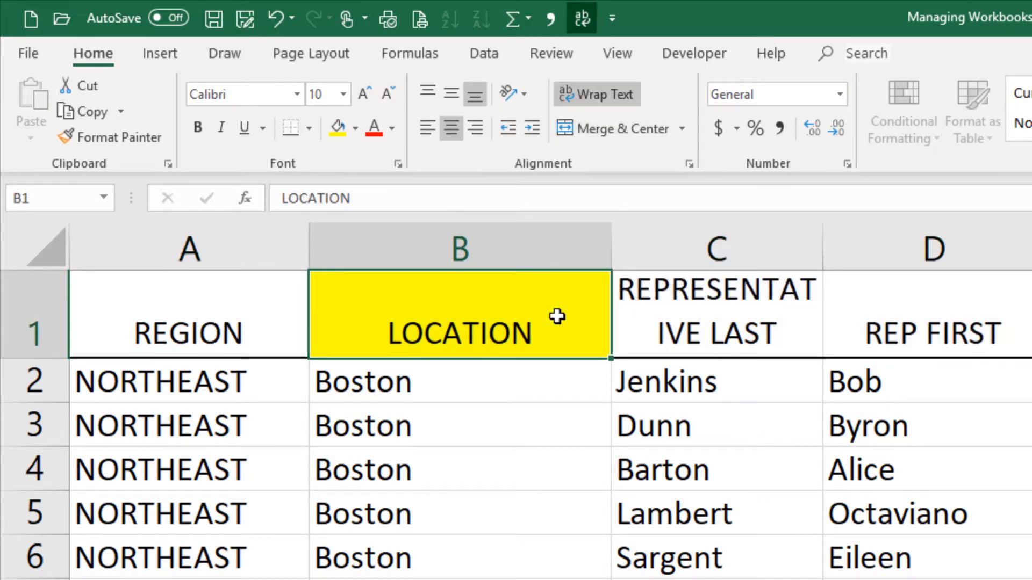
double_click(38, 358)
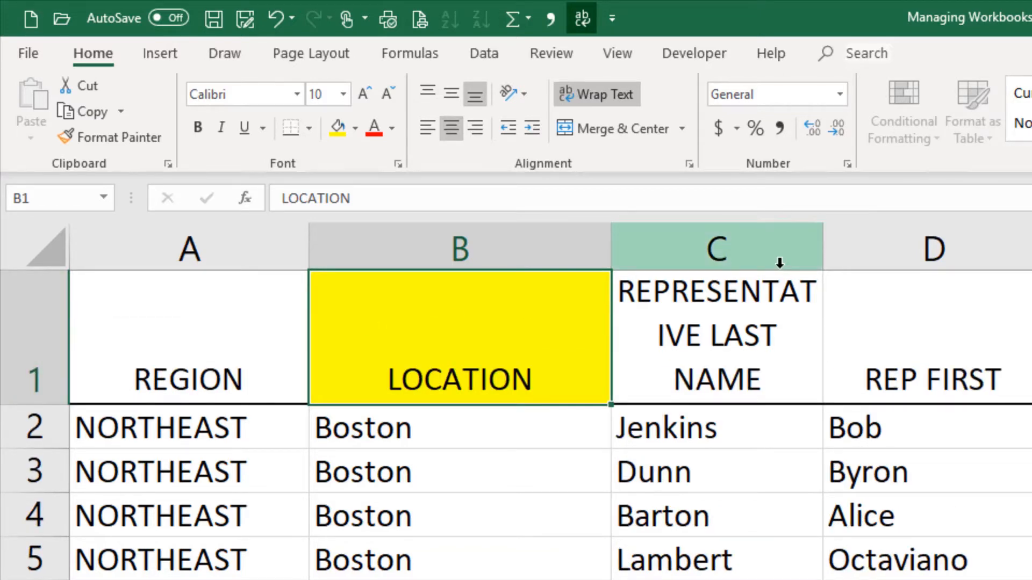
drag(819, 237, 886, 246)
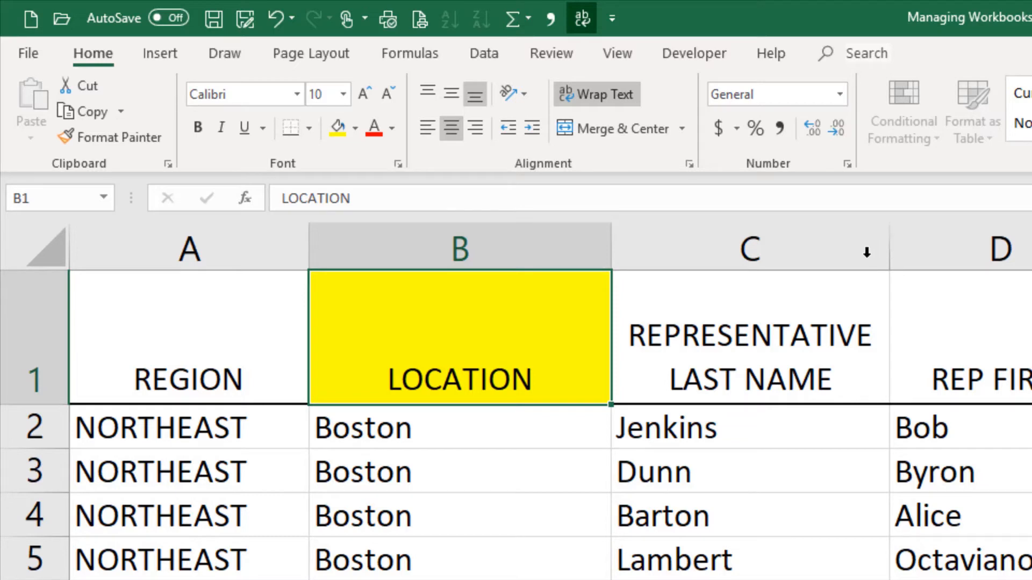
Set the page orientation of the grouped worksheets to Landscape.
click(316, 49)
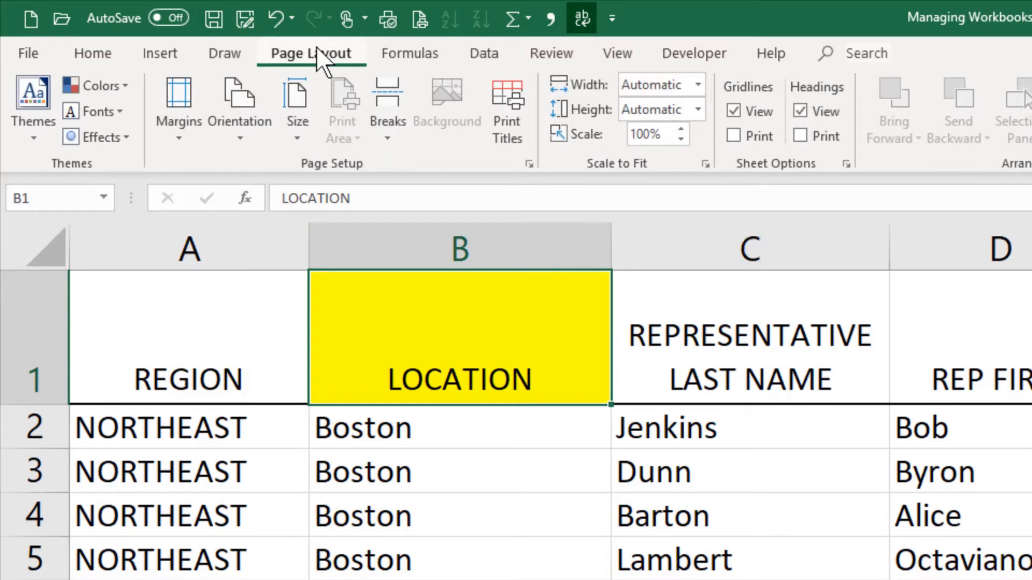
click(242, 135)
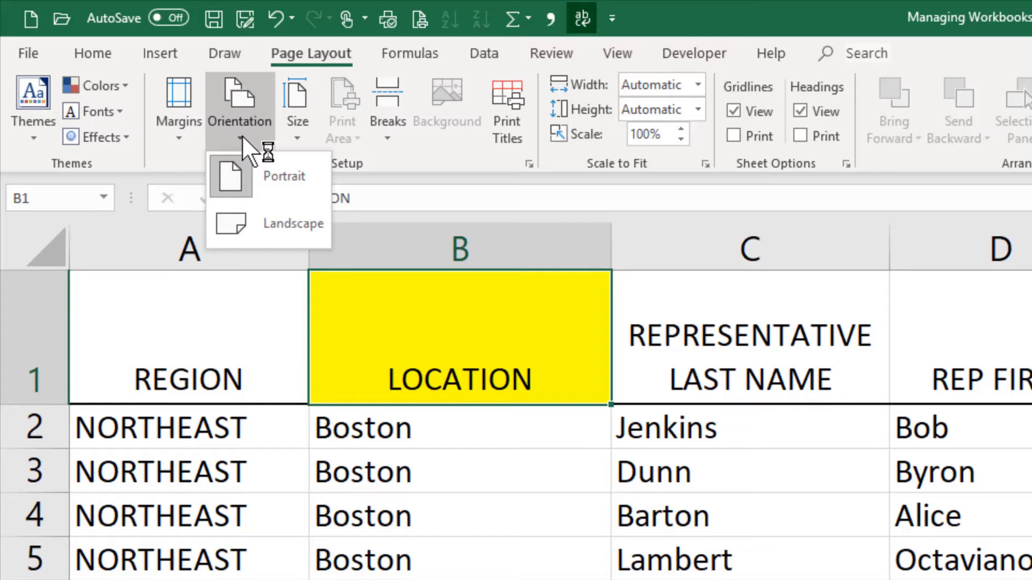
click(283, 227)
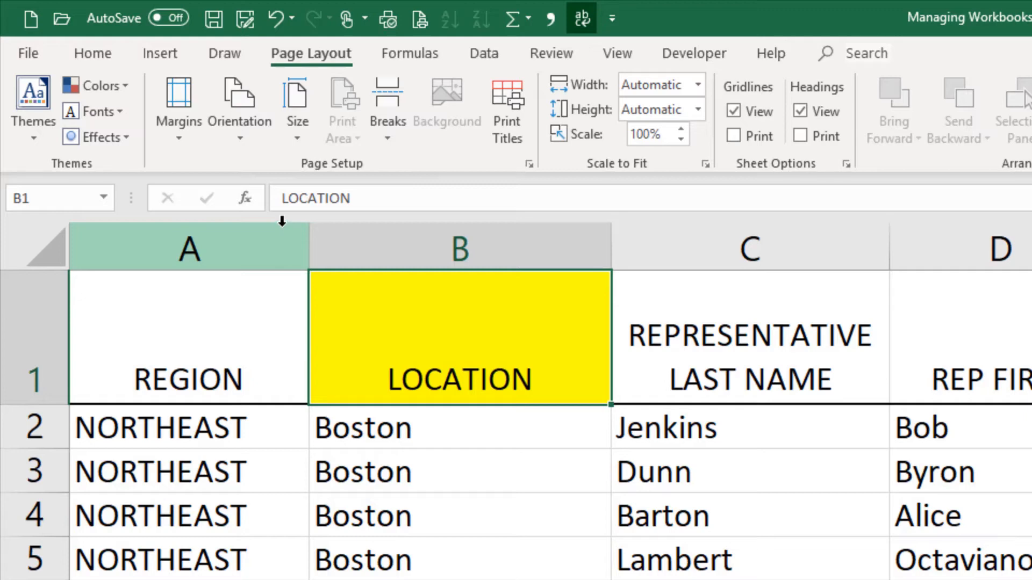
Add the centered page header "Managing Worksheets" to the grouped worksheets and return to Normal view.
click(160, 54)
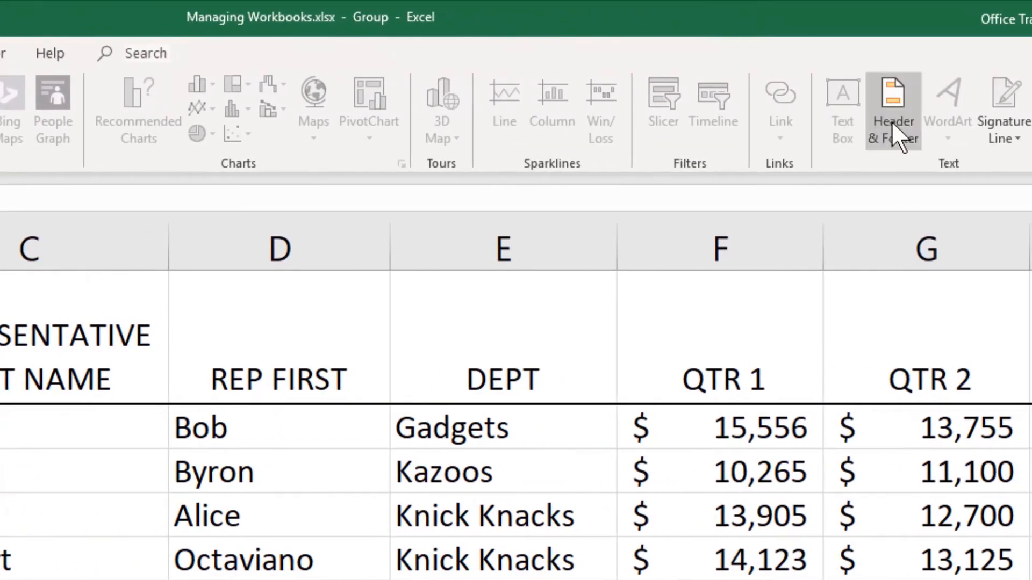
click(891, 121)
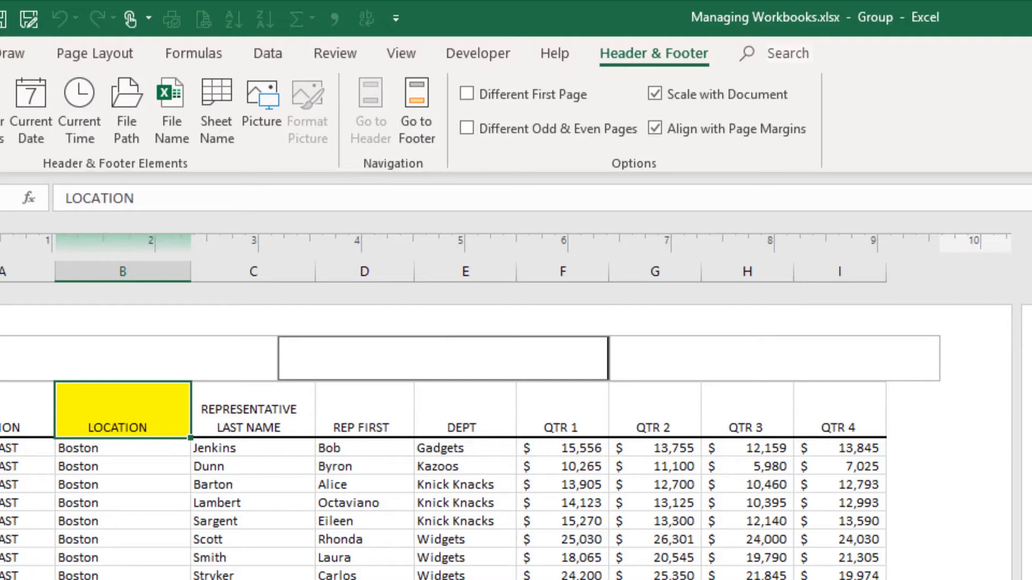
text(Managing )
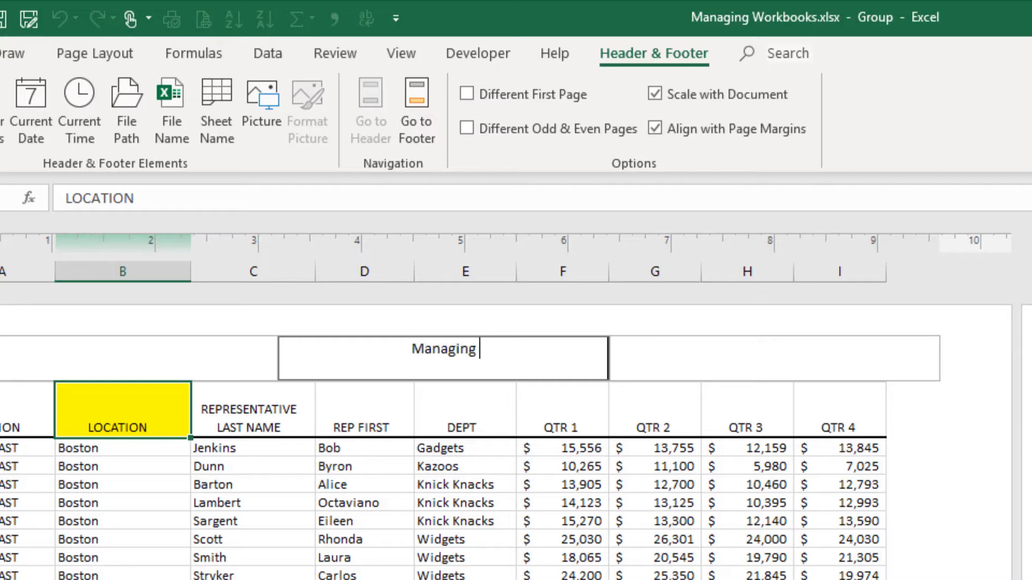
text(Work)
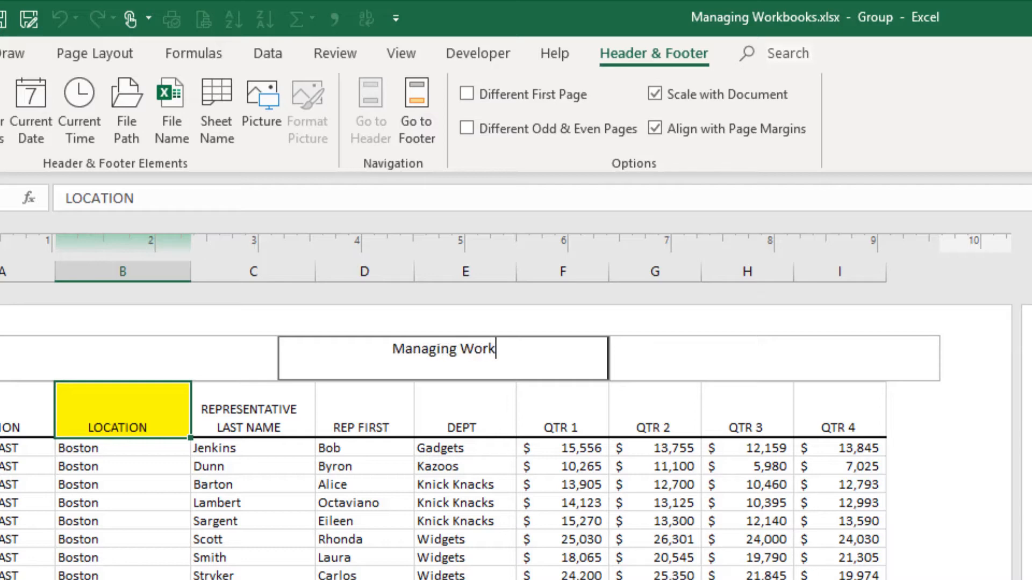
text(sheets)
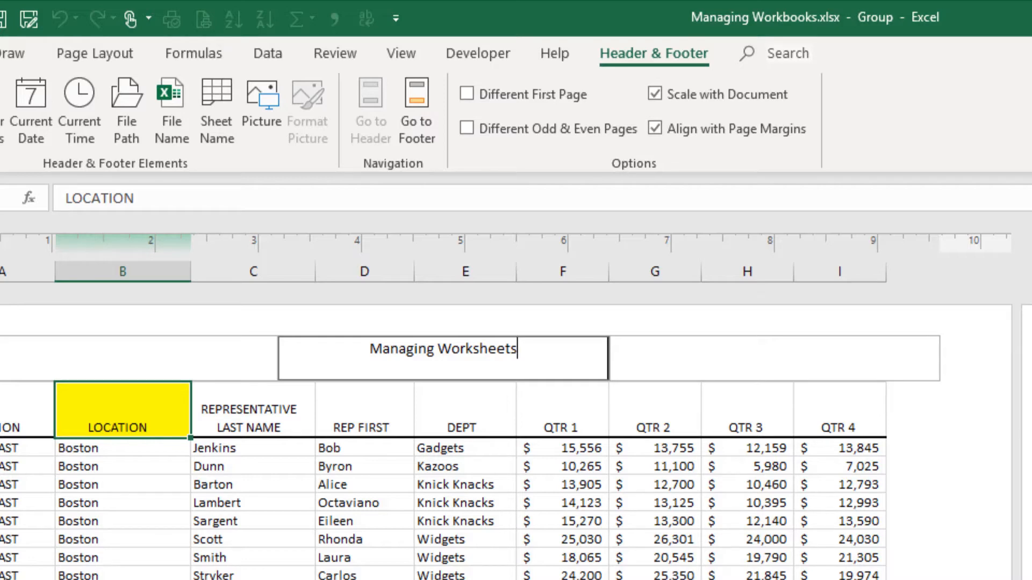
click(138, 470)
click(138, 470)
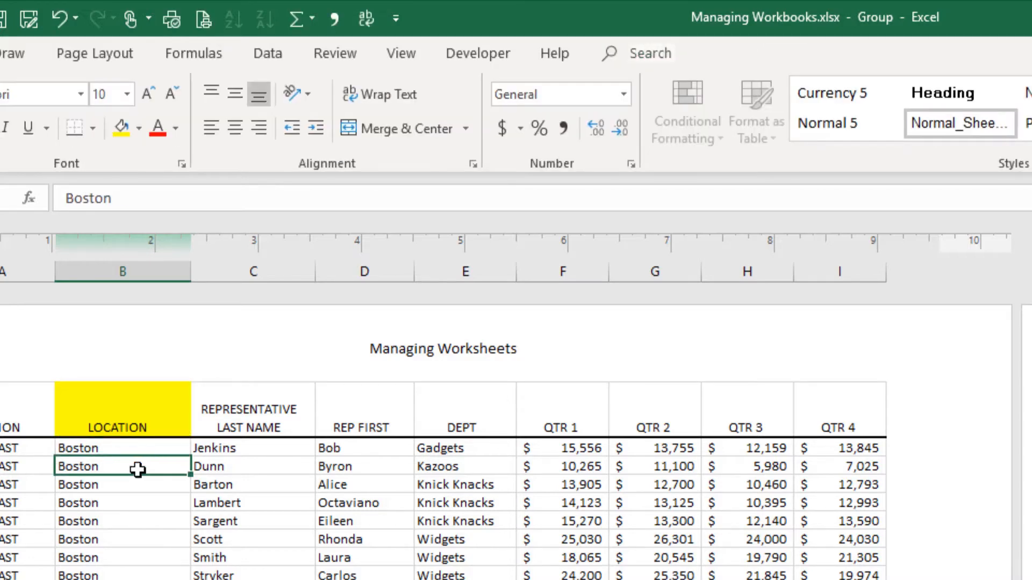
click(400, 54)
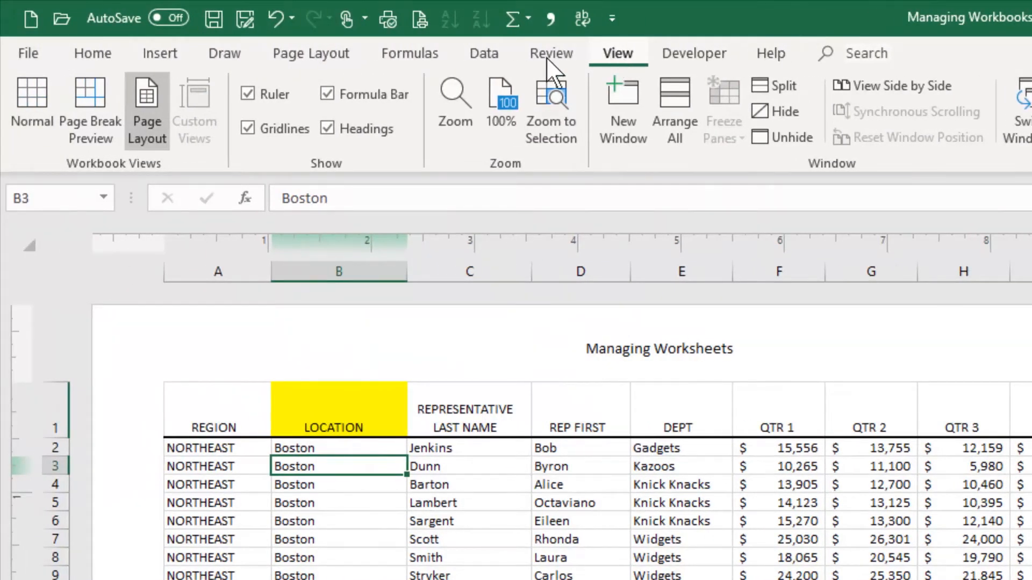
click(41, 99)
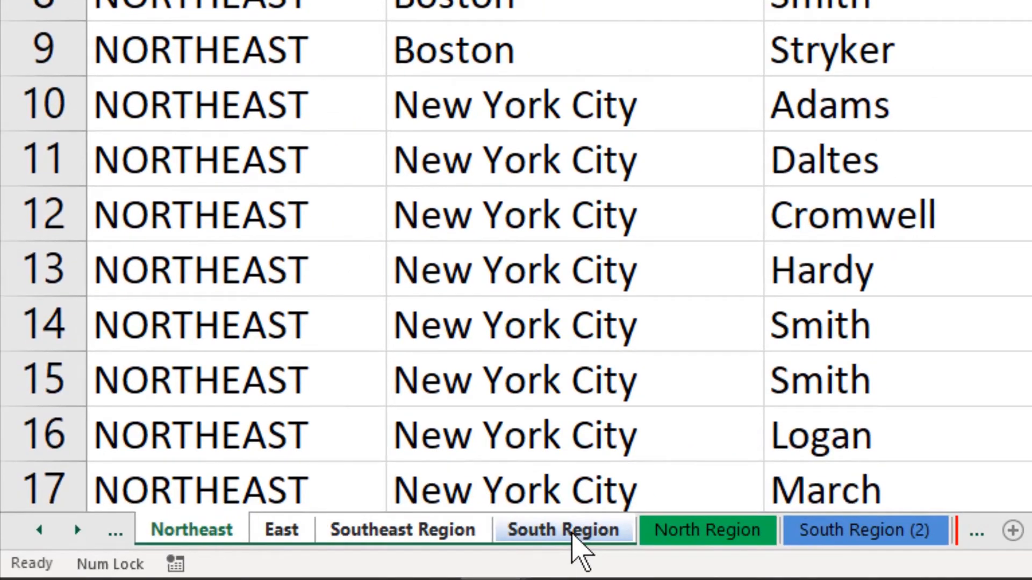
Ungroup the worksheets from the South Region sheet, and regroup Northeast through South Region.
right_click(574, 534)
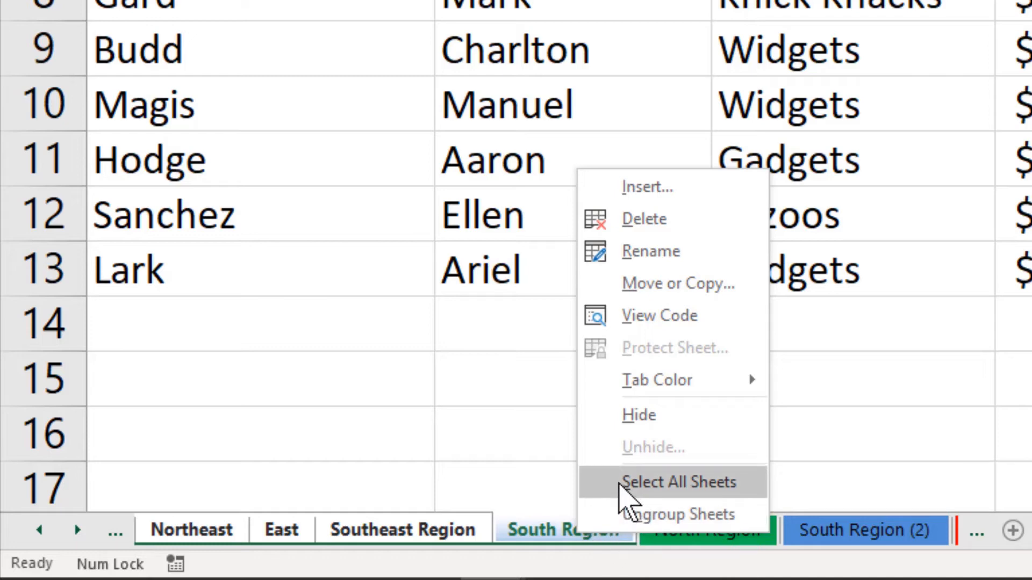
click(625, 515)
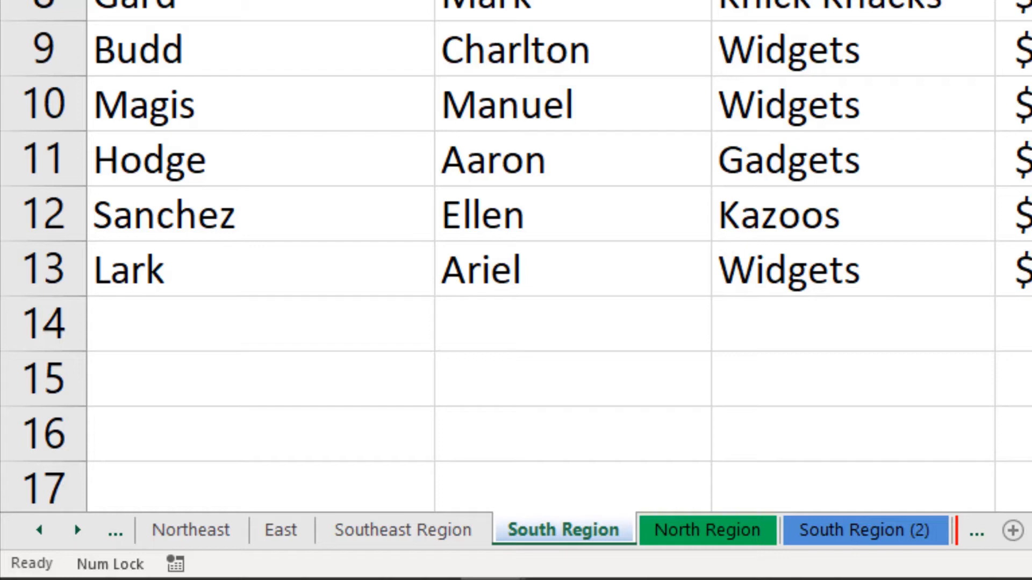
click(204, 529)
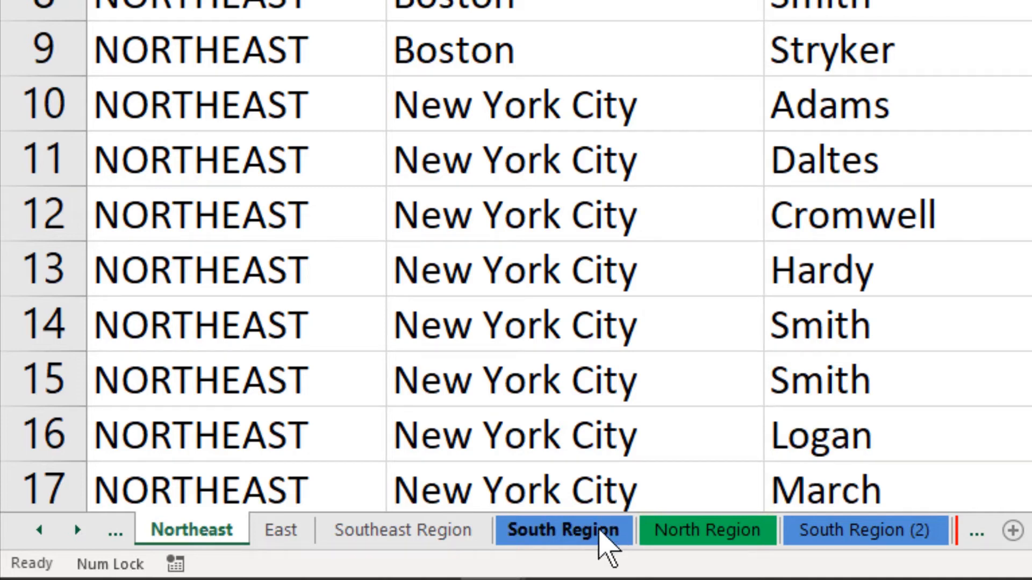
shift+click(602, 532)
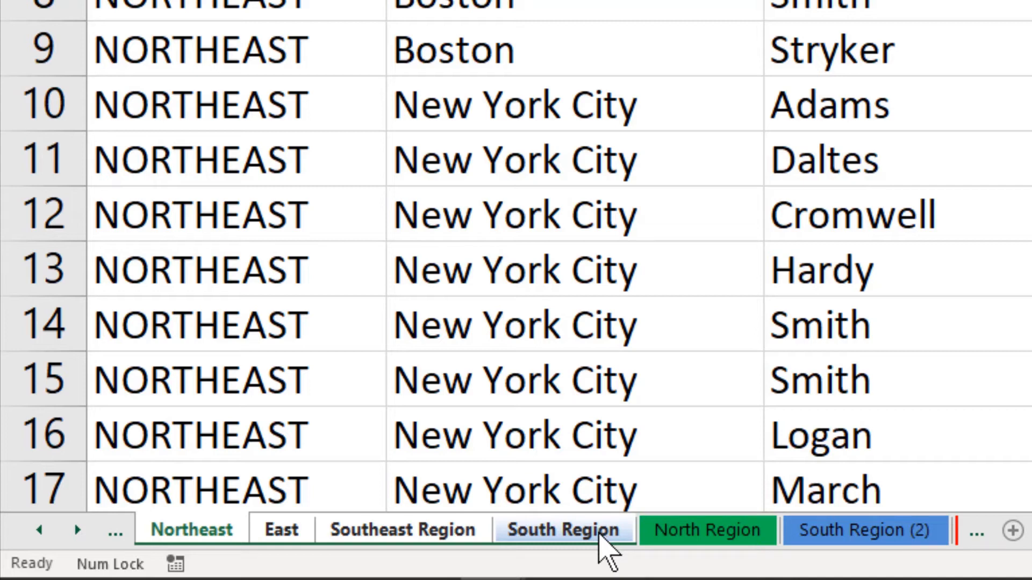
Open the print preview of the grouped worksheets and set their page margins to Narrow.
key(ctrl+p)
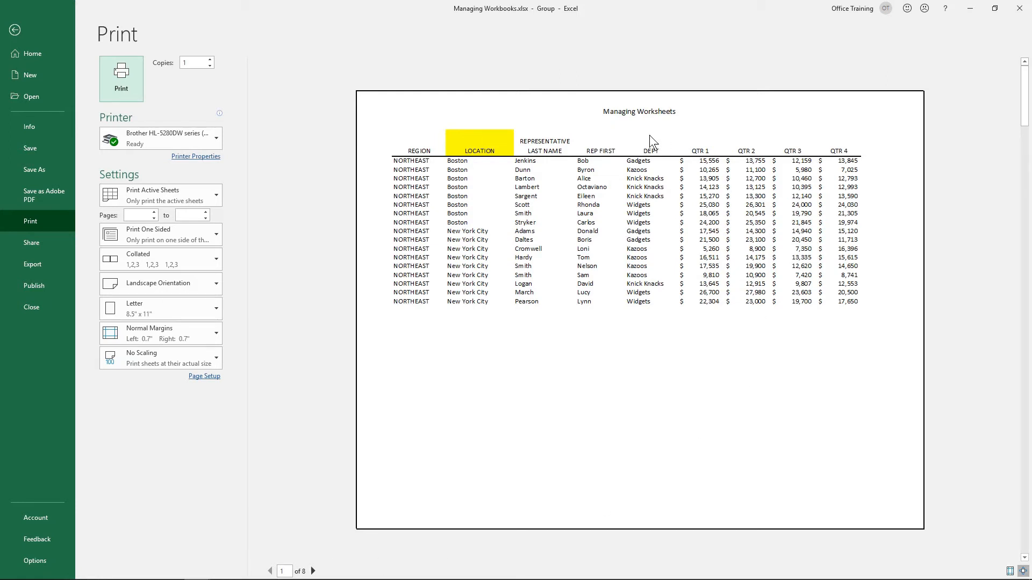
click(313, 571)
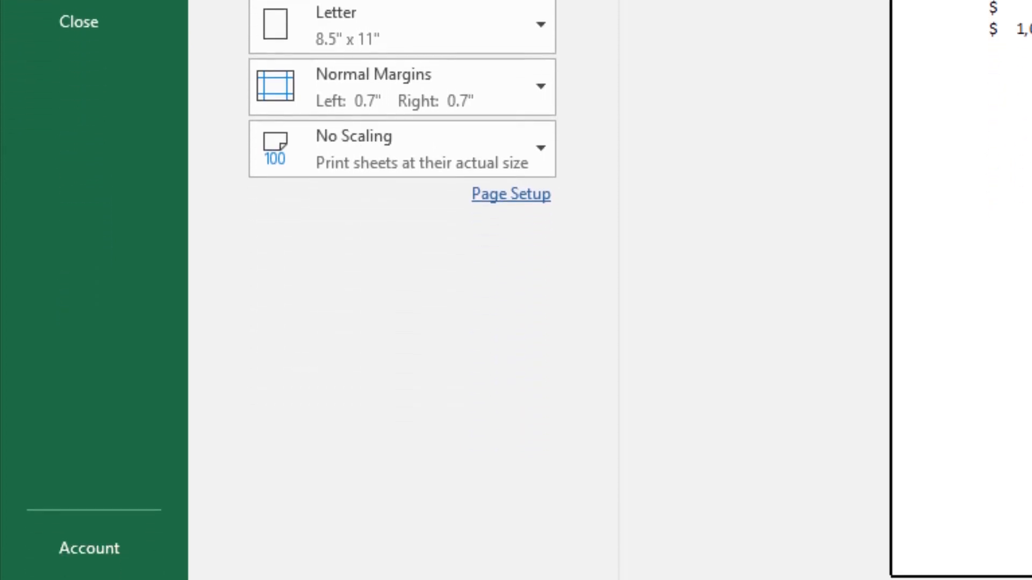
click(525, 85)
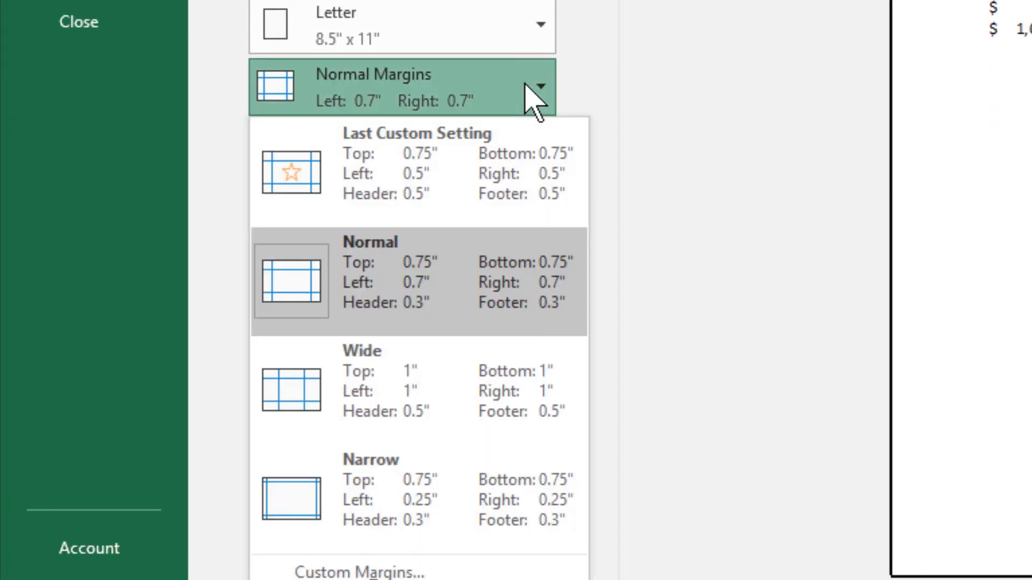
click(499, 492)
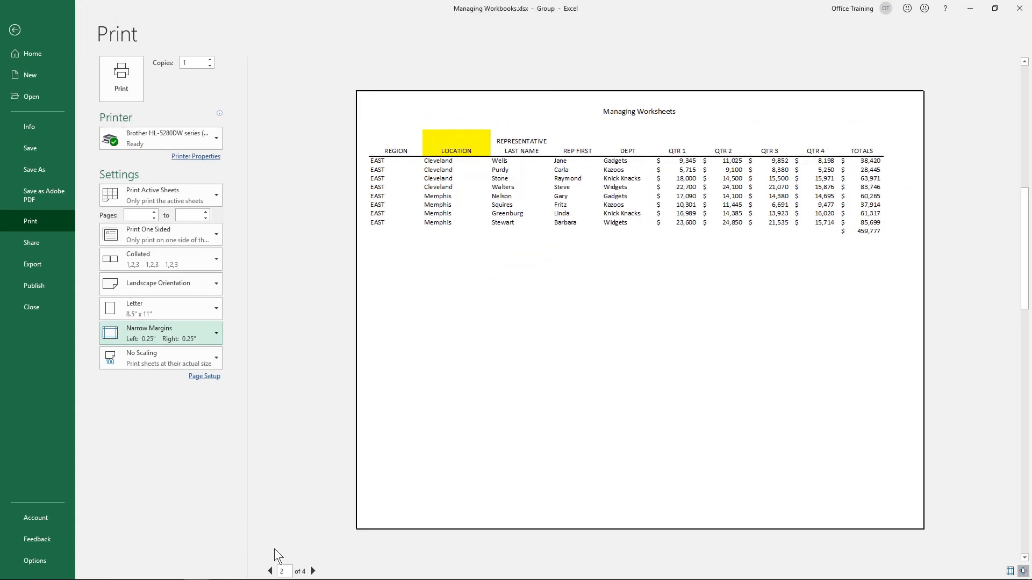
Preview the remaining printed pages of the group, compare them with the ungrouped Midwest worksheet's print preview, and return to the worksheet.
click(312, 571)
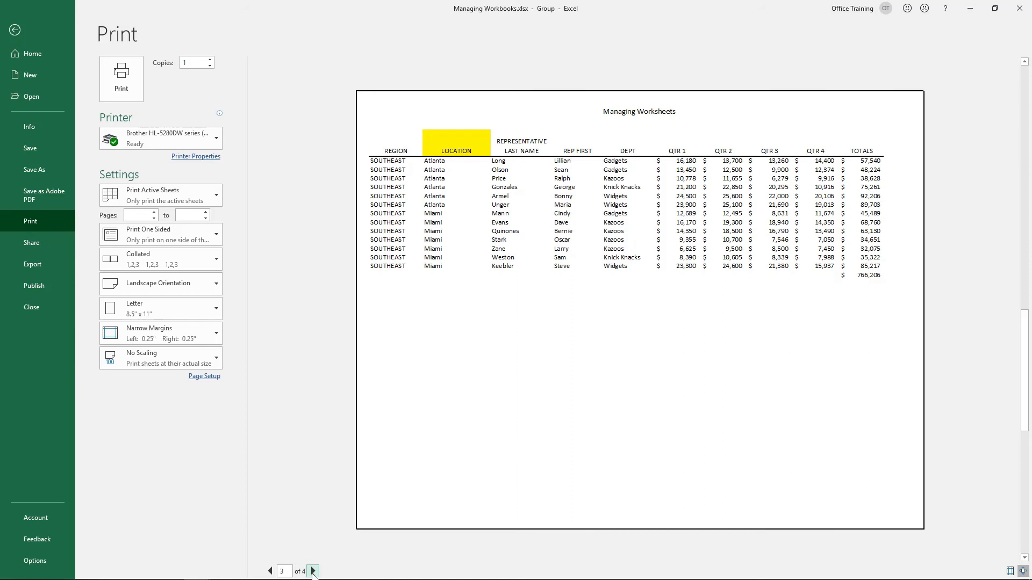
click(313, 572)
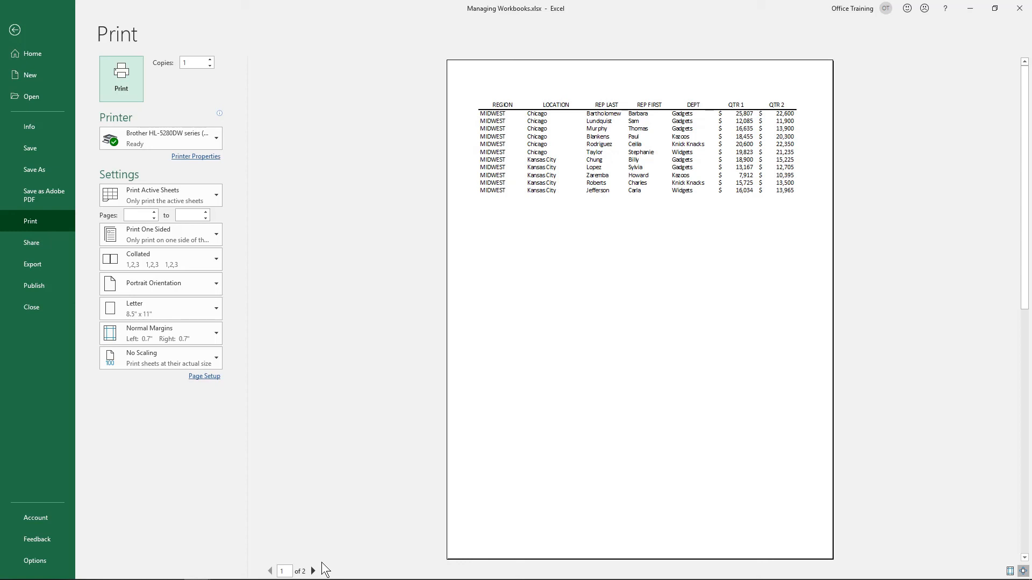
key(Escape)
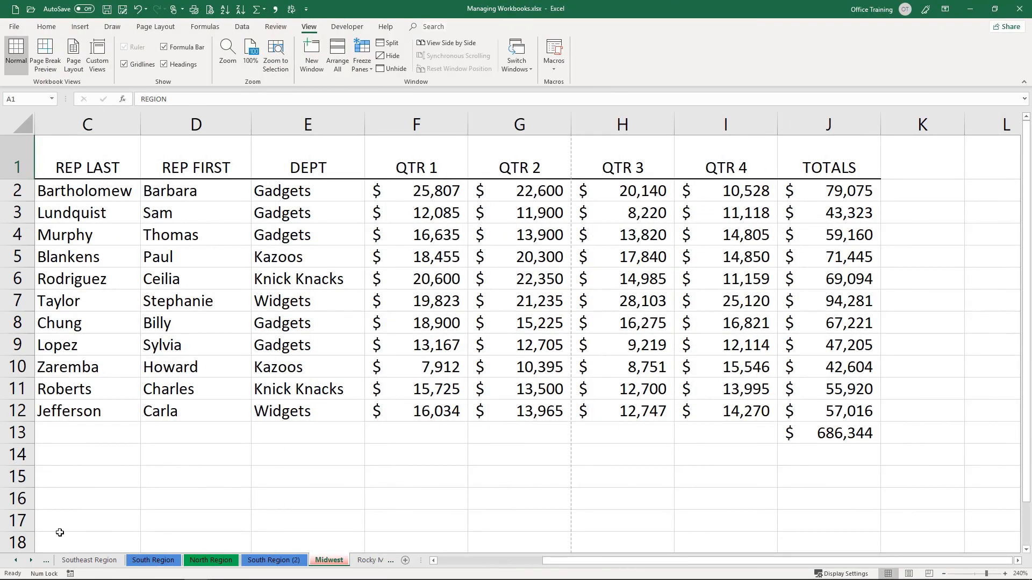